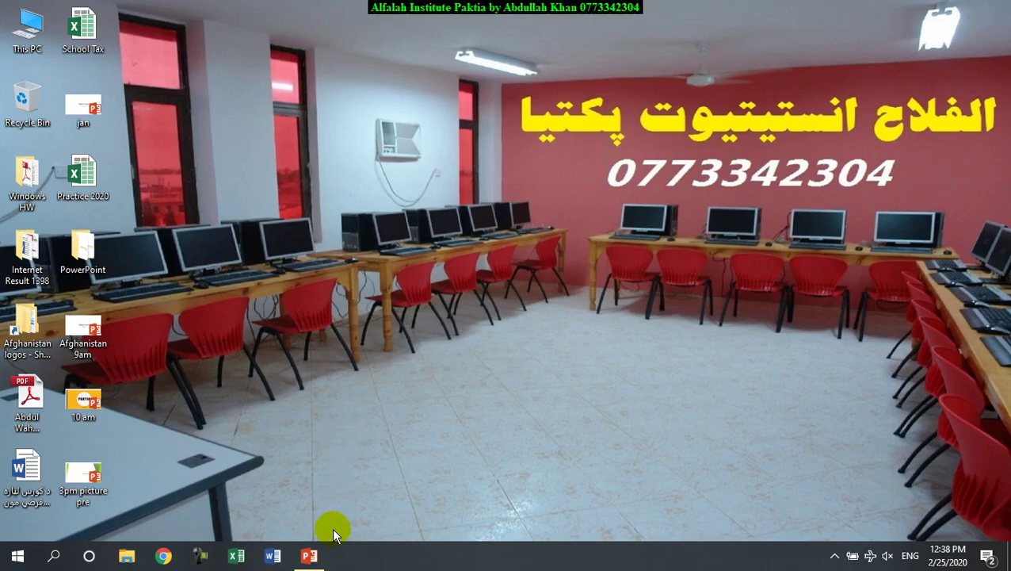
Select the Afghanistan title and make it italic, trying bold and underline along the way
click(596, 261)
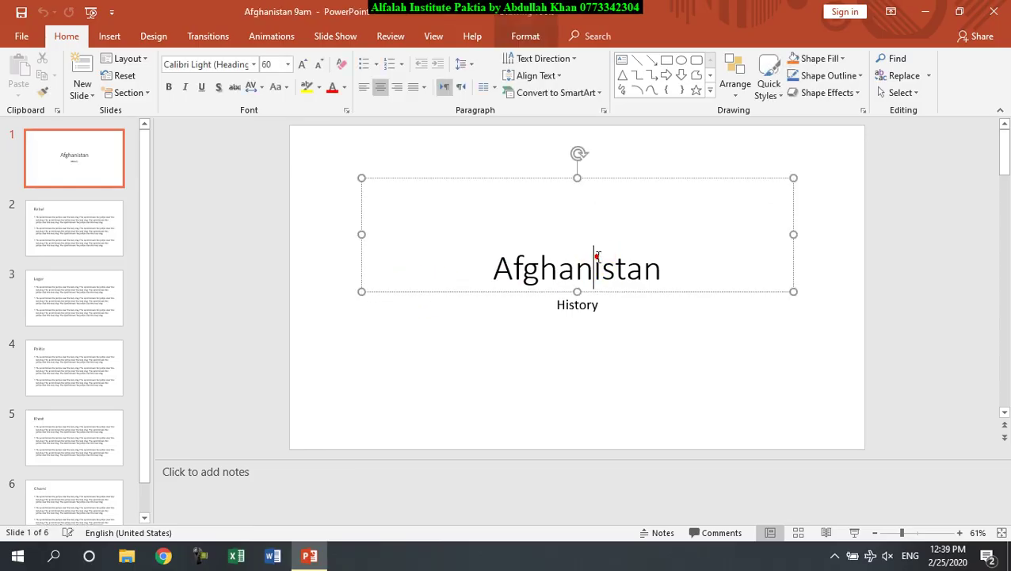
double_click(596, 256)
click(168, 86)
click(185, 86)
click(202, 86)
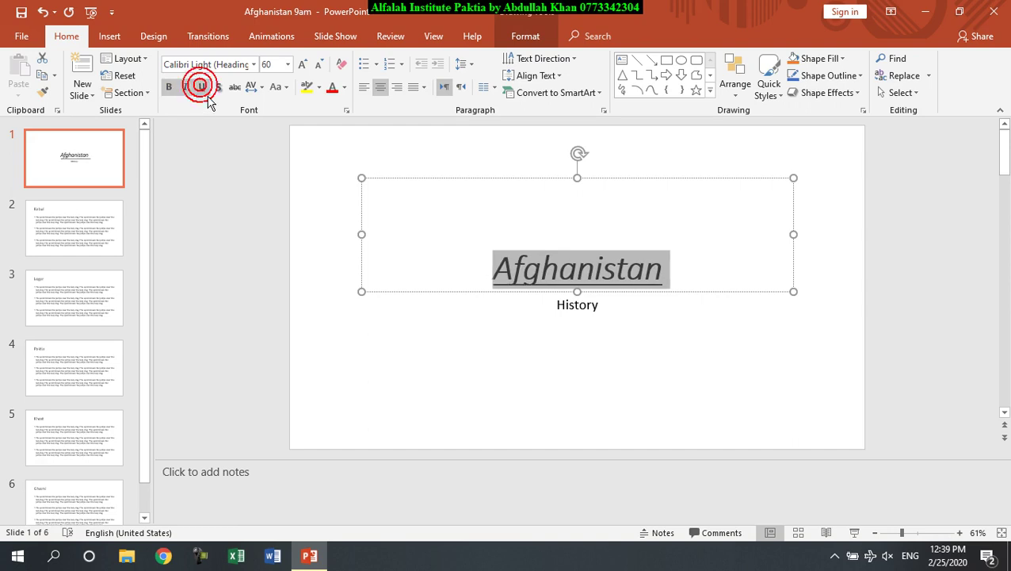
click(202, 87)
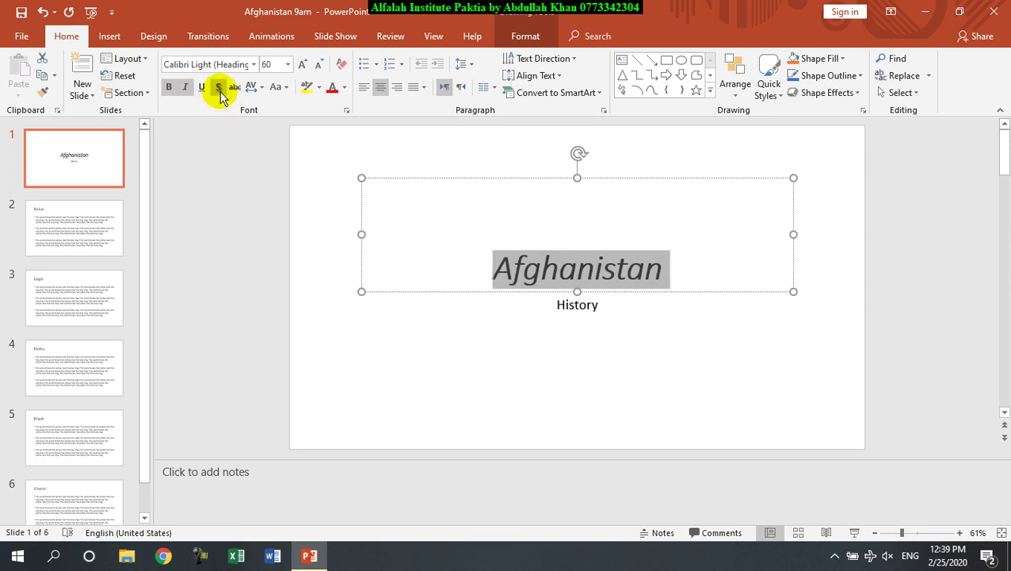
Give the title a text shadow, trying and then removing strikethrough
click(219, 90)
click(220, 90)
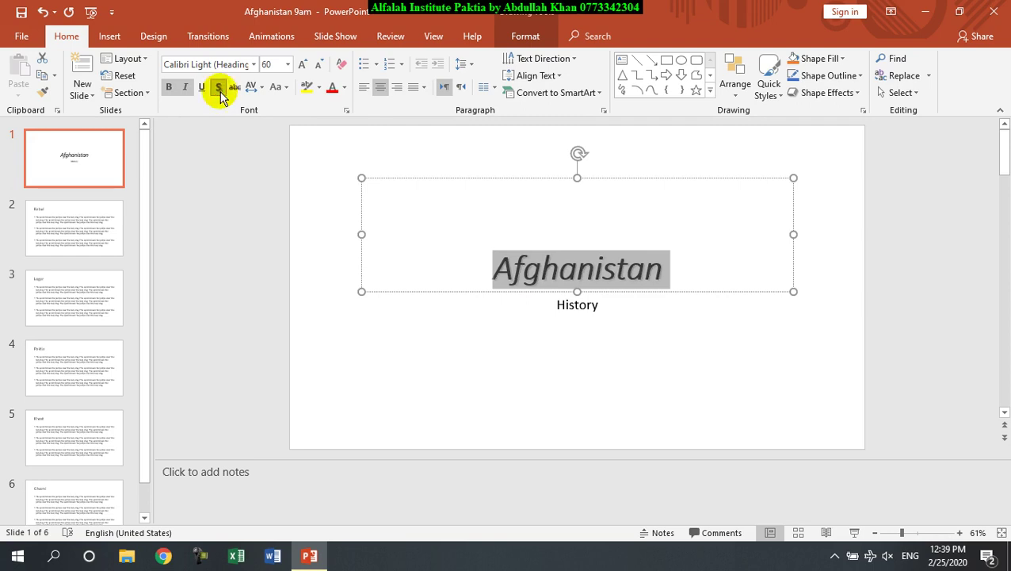
click(236, 90)
click(237, 88)
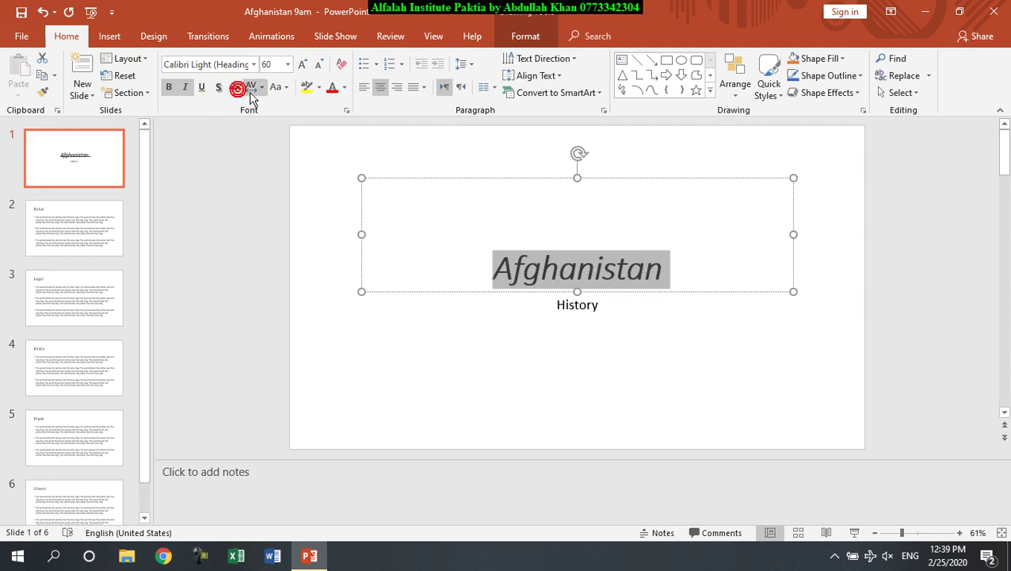
click(252, 92)
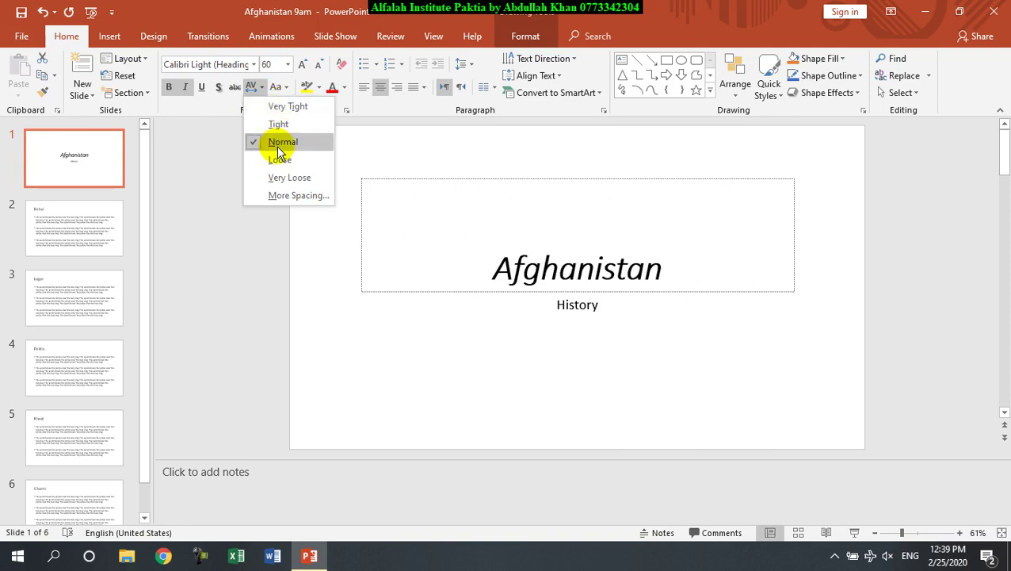
Expand the title's character spacing by 1.7 pt in the Font dialog
click(294, 195)
click(500, 190)
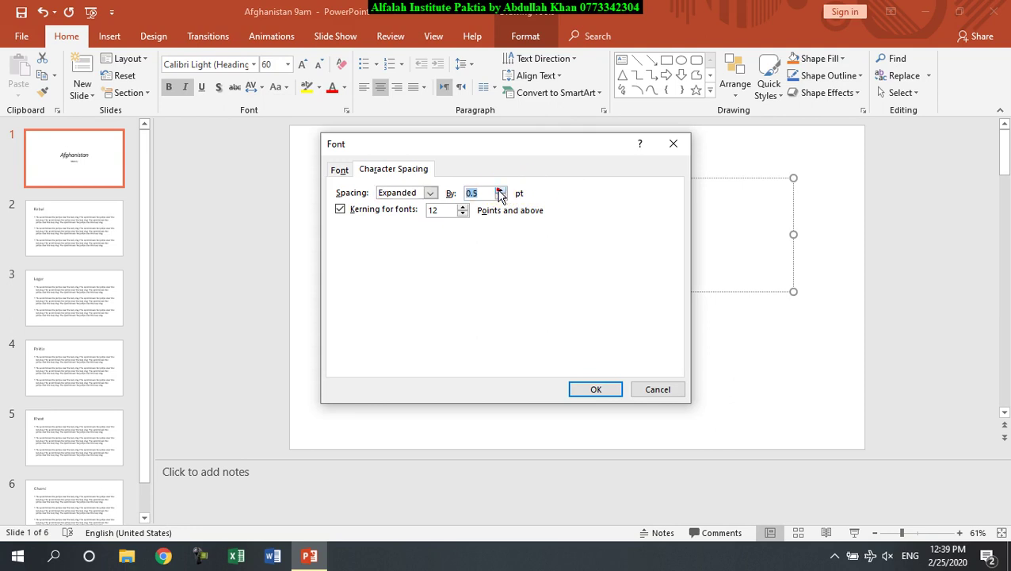
click(596, 389)
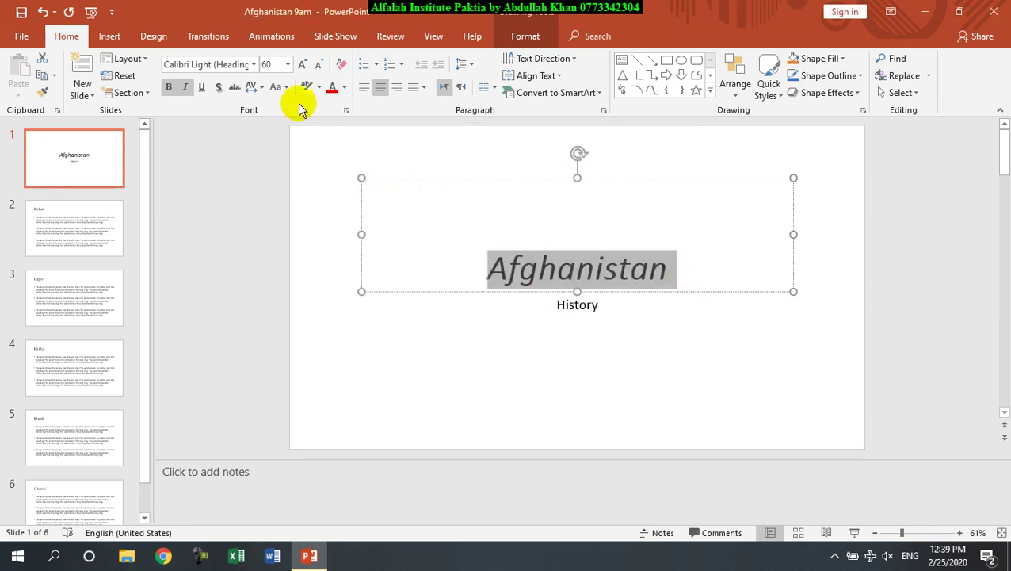
Try lowercase on the title and undo it, then pick a tighter character spacing preset
click(277, 87)
click(312, 124)
key(ctrl+z)
click(250, 86)
click(272, 141)
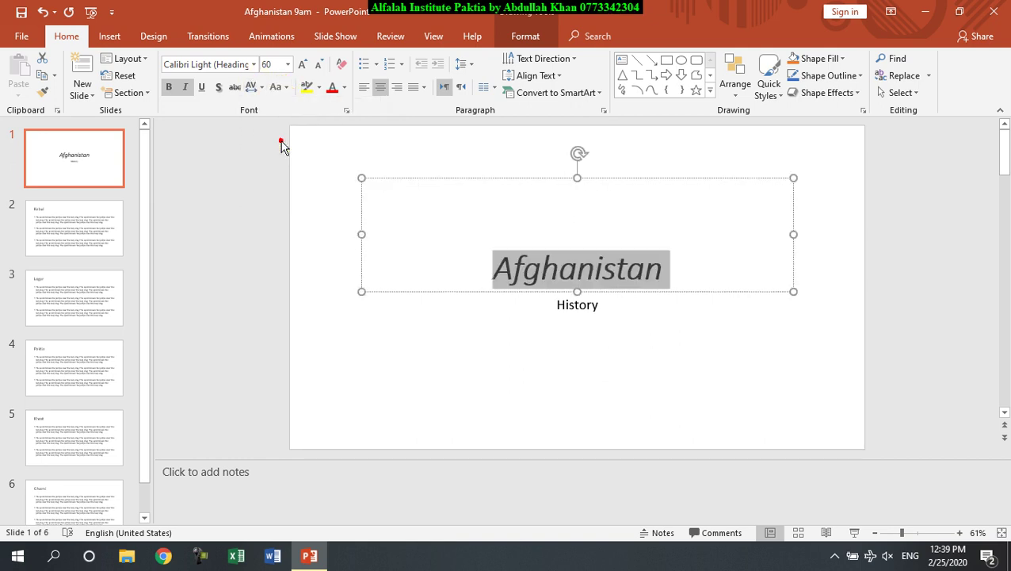
On the Kabul slide, select all the bullet text and justify it with Ctrl+J
click(285, 87)
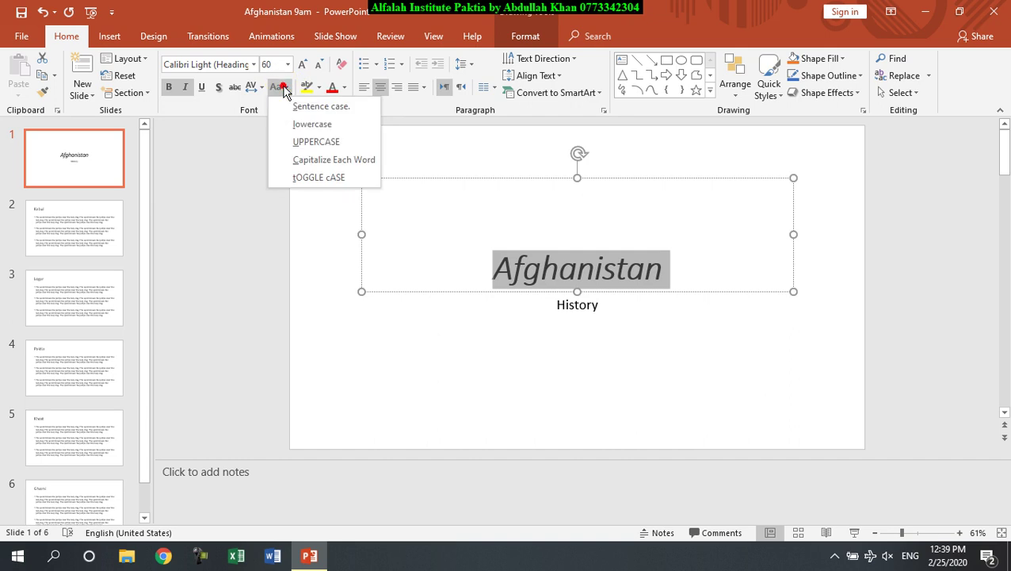
click(93, 203)
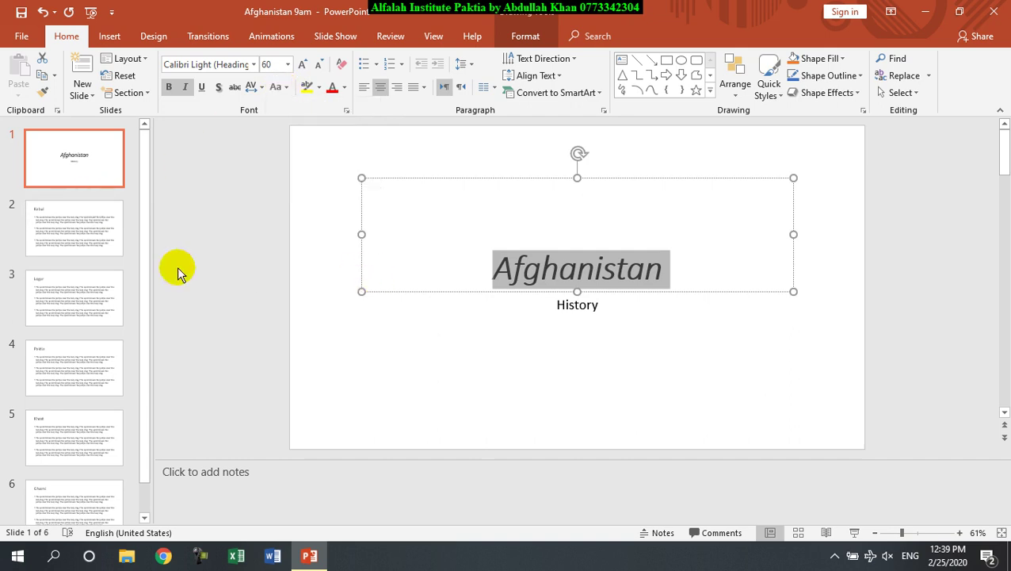
click(79, 225)
click(737, 380)
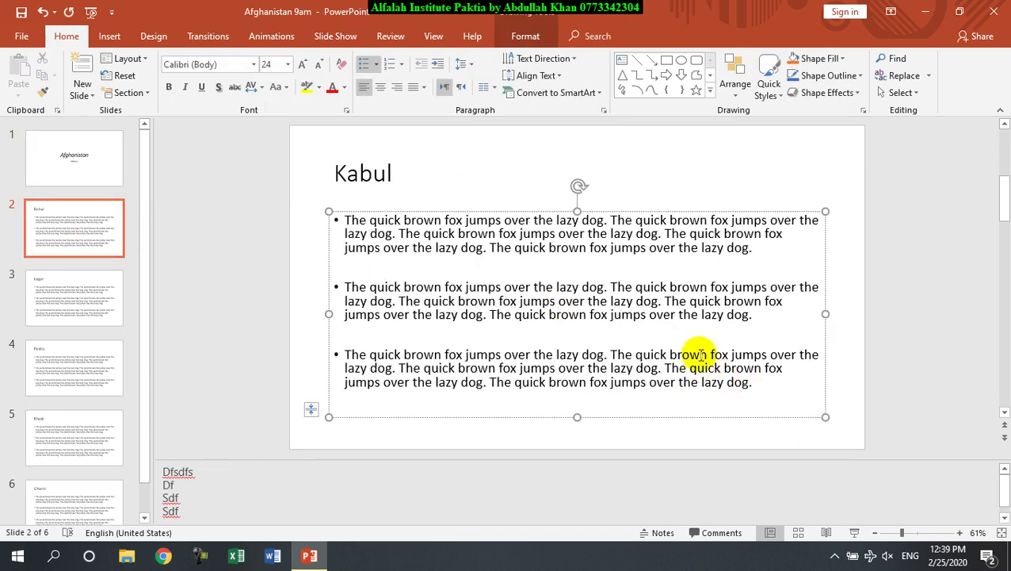
key(ctrl+a)
key(ctrl+j)
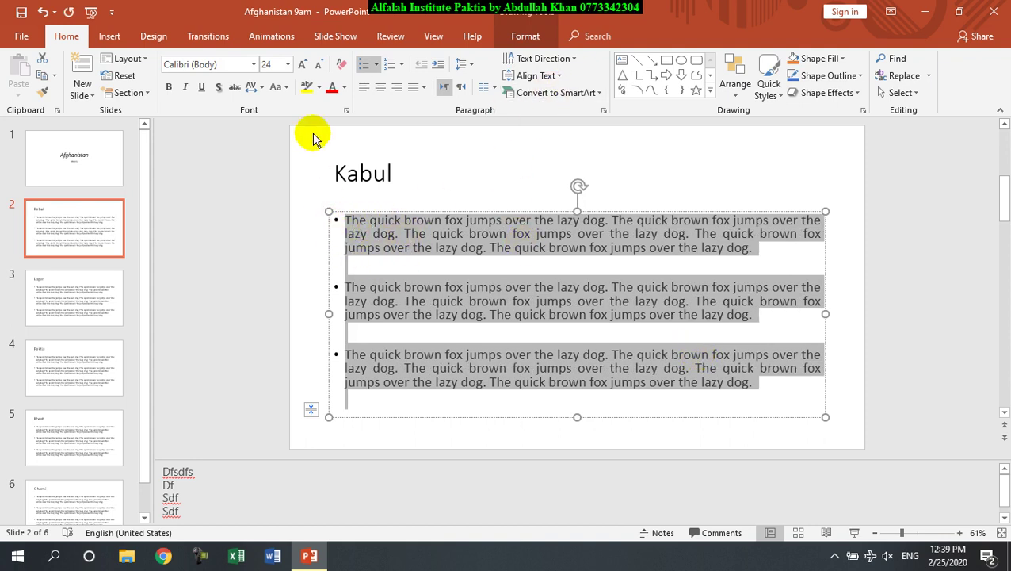
Preview sentence case and lowercase on the bullet text
click(279, 86)
click(311, 111)
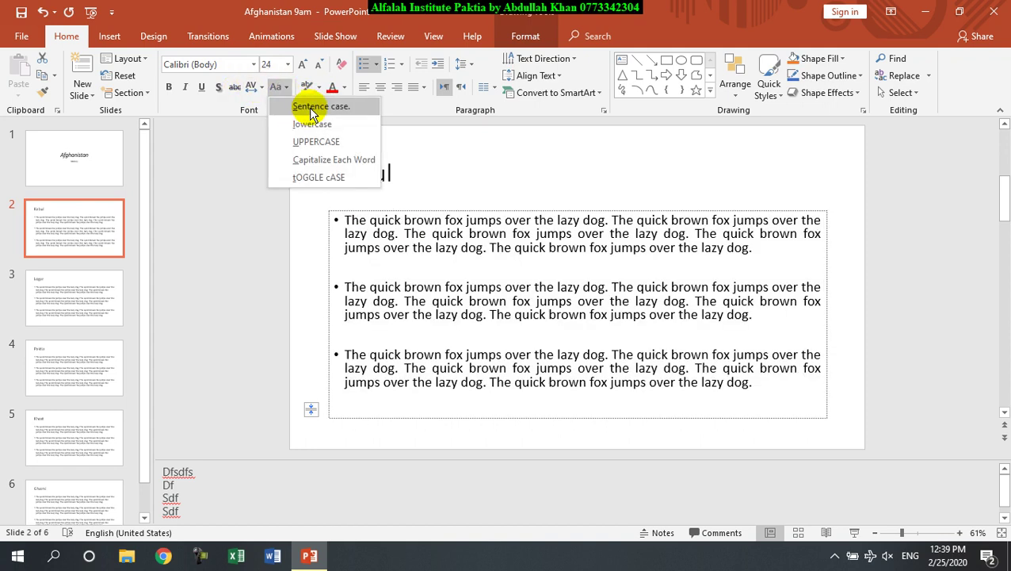
click(313, 125)
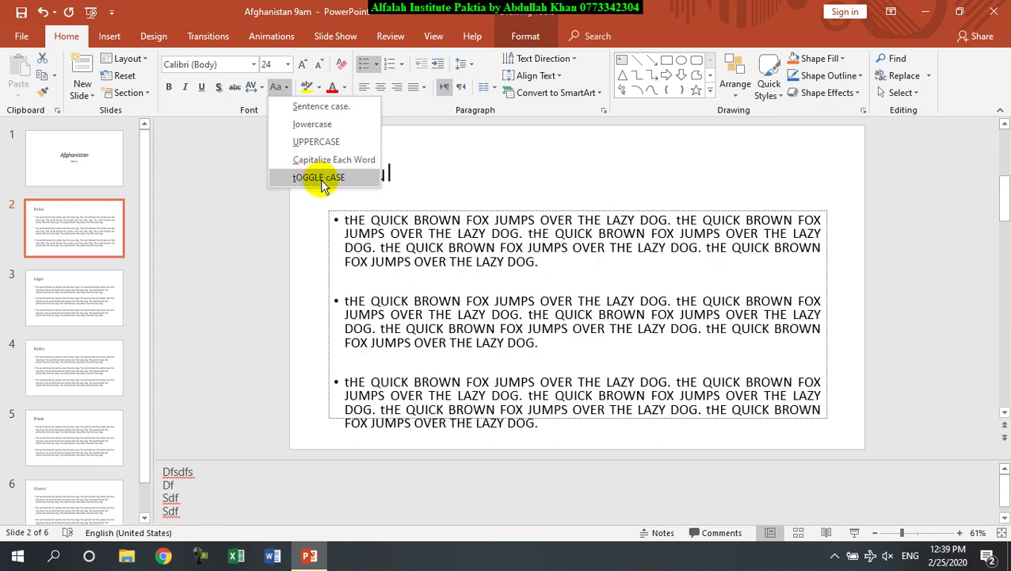
click(462, 269)
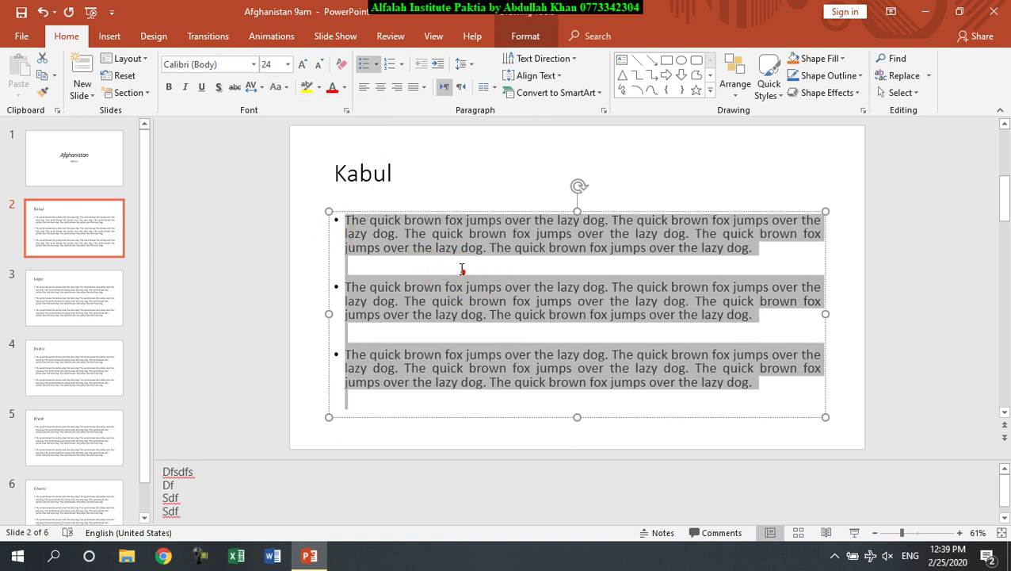
Browse the highlight colours, font list and font sizes without applying any
click(318, 87)
click(318, 87)
click(170, 65)
click(253, 64)
click(252, 66)
click(252, 66)
click(287, 63)
click(287, 63)
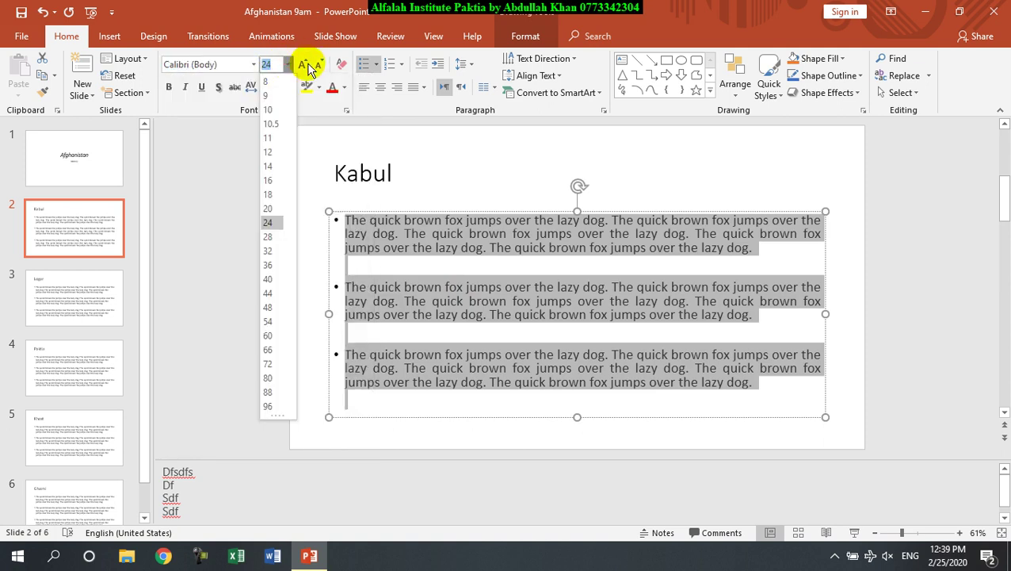
Colour all the Kabul bullet text Red from the Standard Colors
click(345, 91)
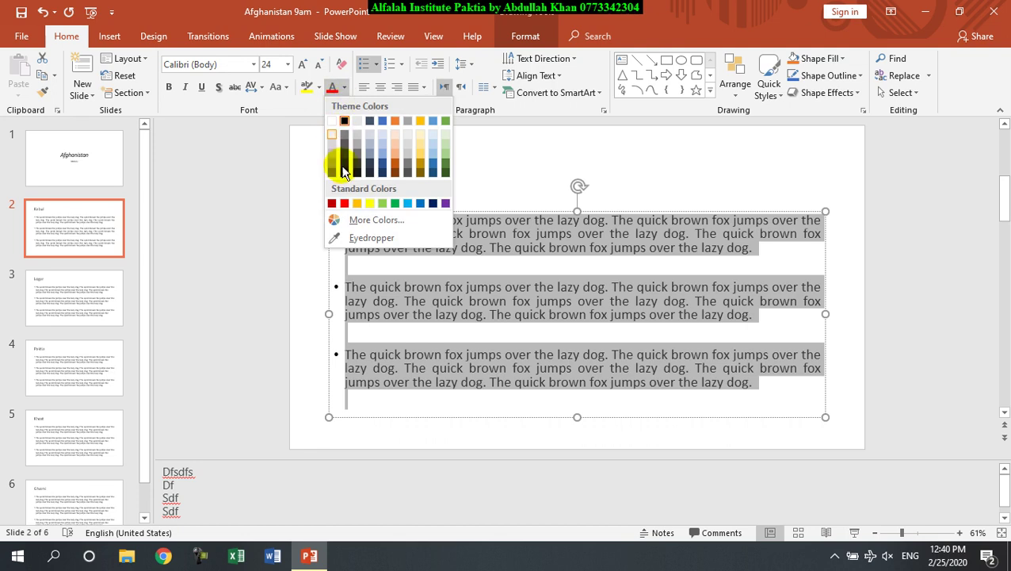
click(346, 205)
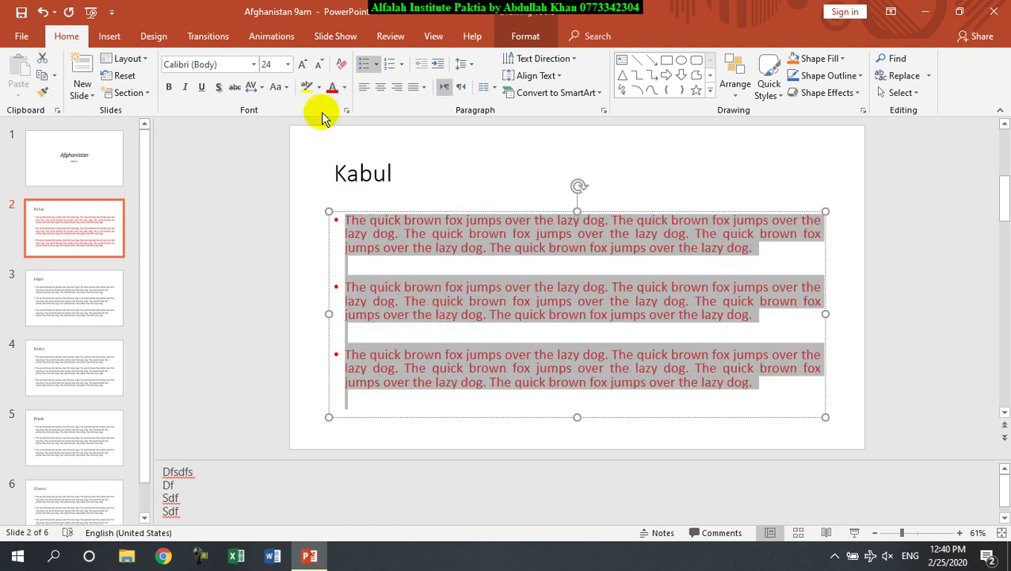
click(345, 88)
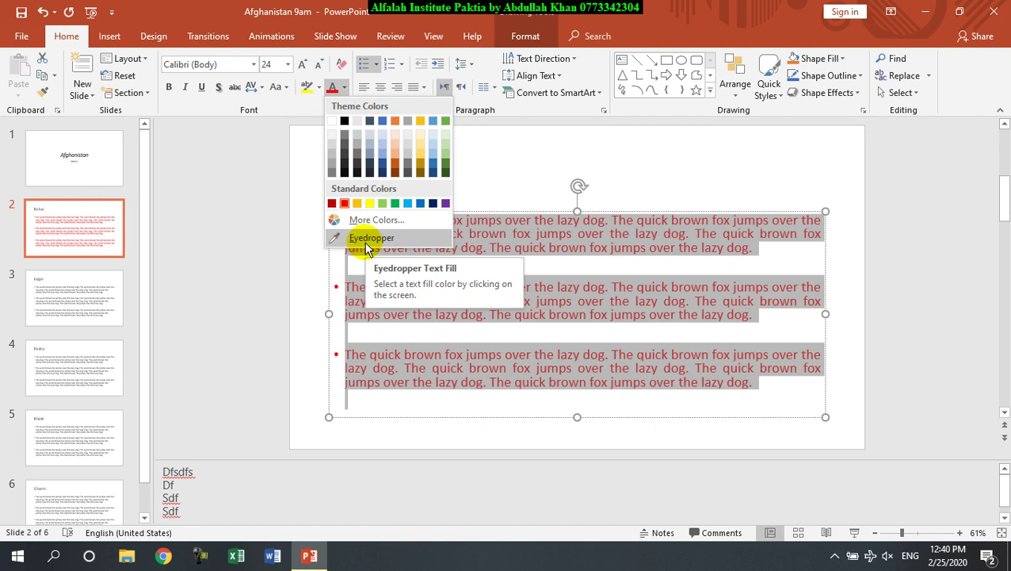
click(547, 241)
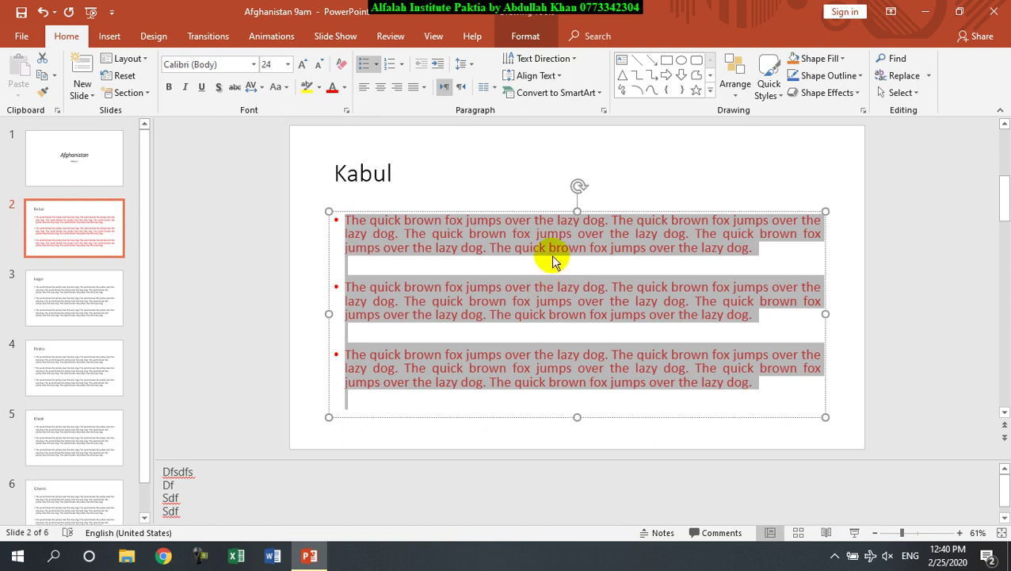
double_click(364, 171)
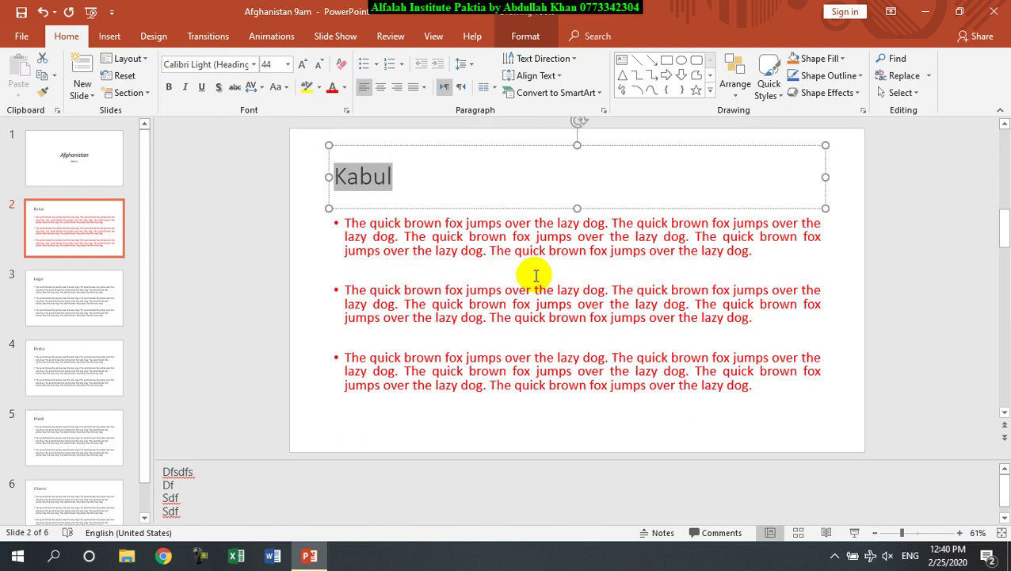
click(344, 88)
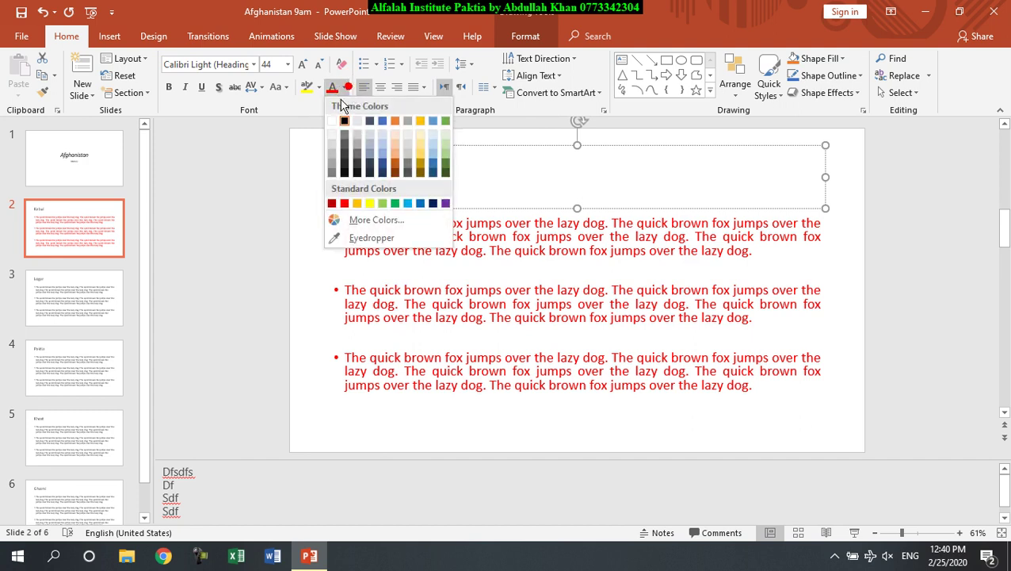
click(371, 238)
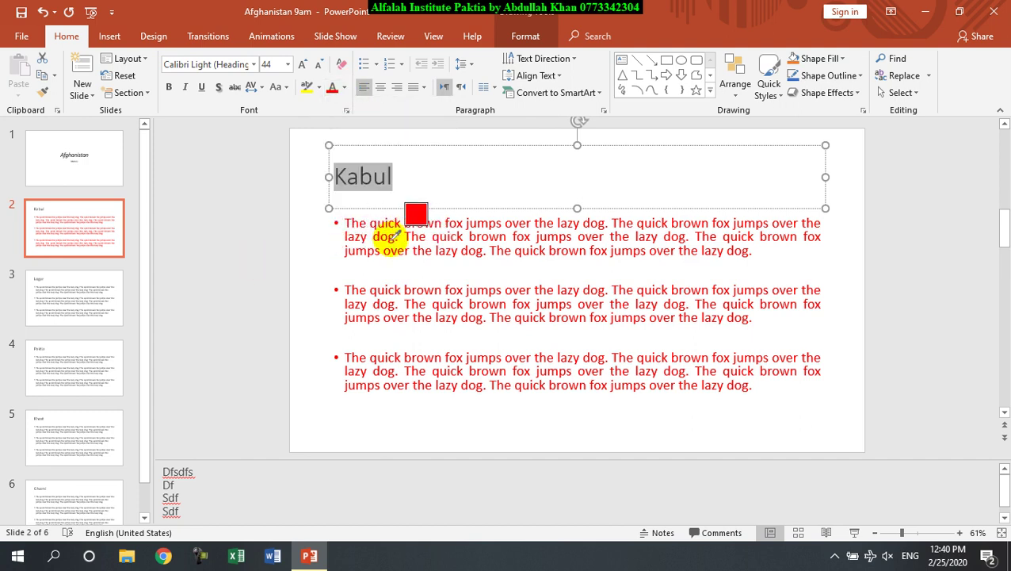
click(392, 236)
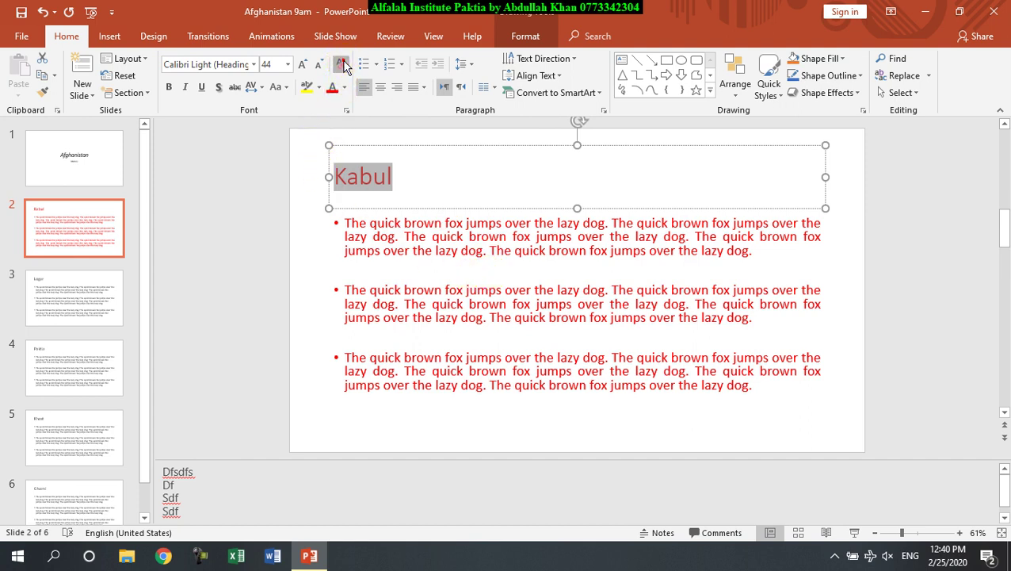
click(413, 247)
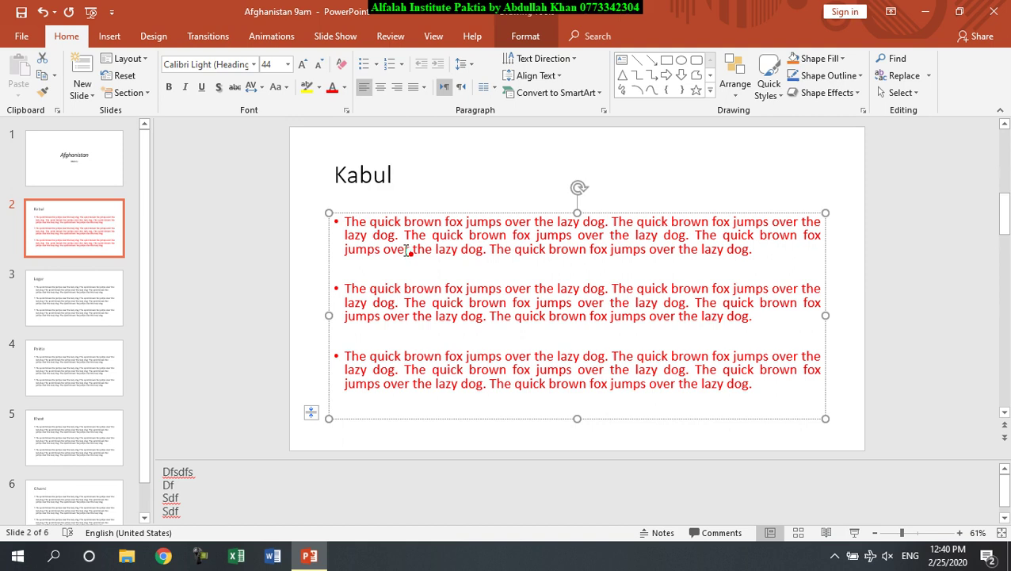
Clear formatting from the first bullet paragraph, then from all bullet text, removing the red
triple_click(530, 247)
click(341, 64)
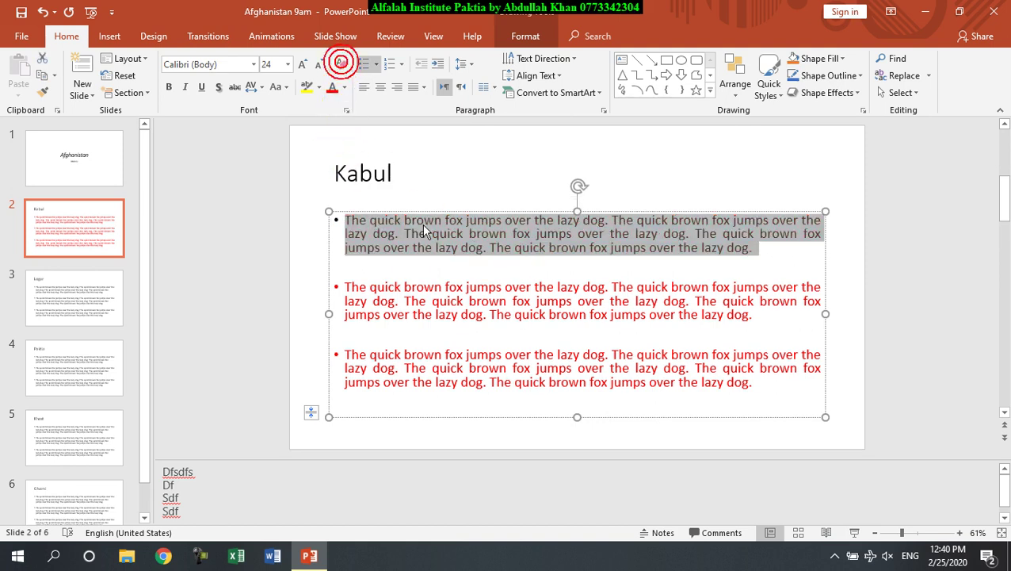
key(ctrl+a)
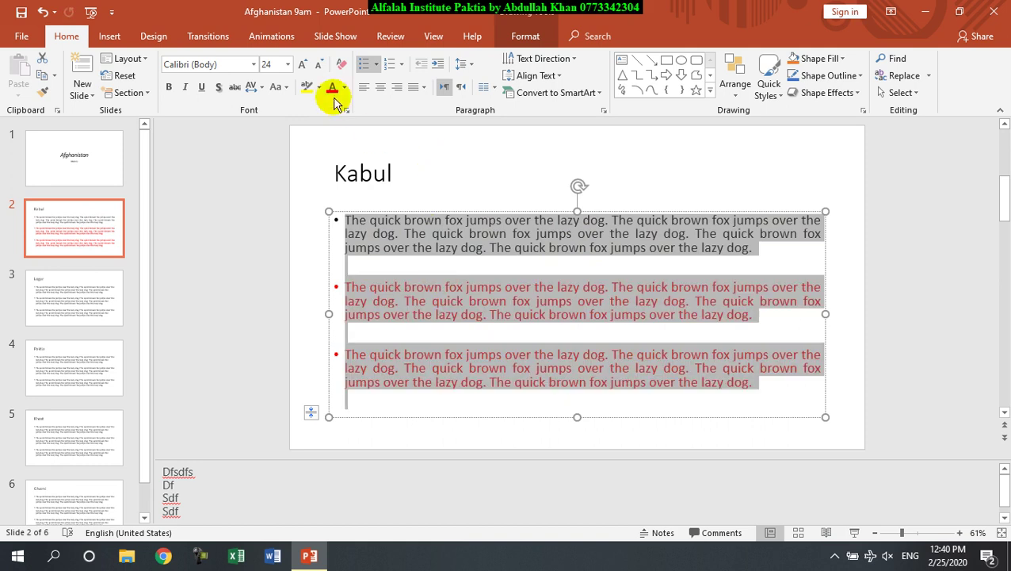
click(341, 63)
click(448, 284)
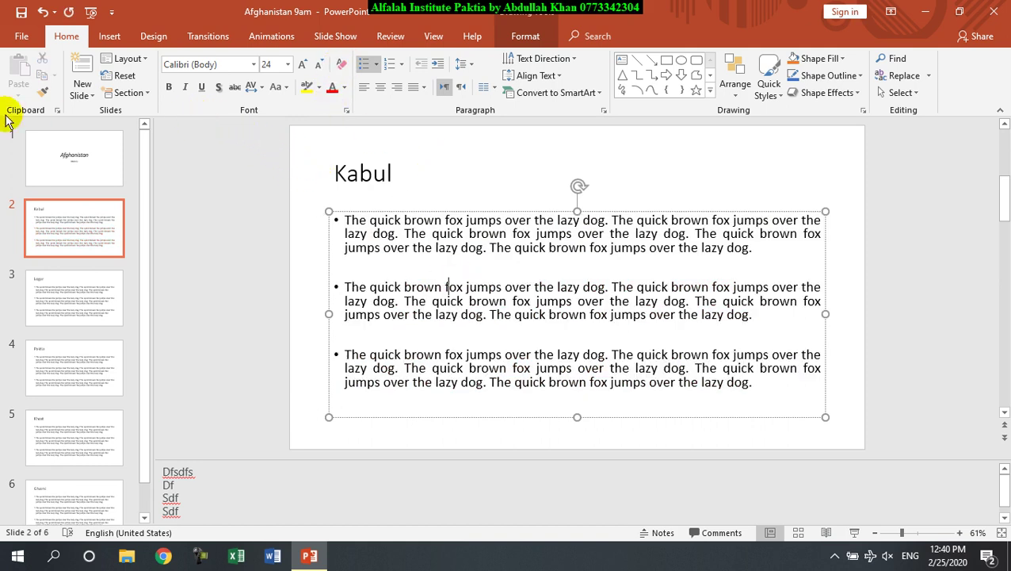
On the title slide, select the Afghanistan title and colour it red
click(85, 169)
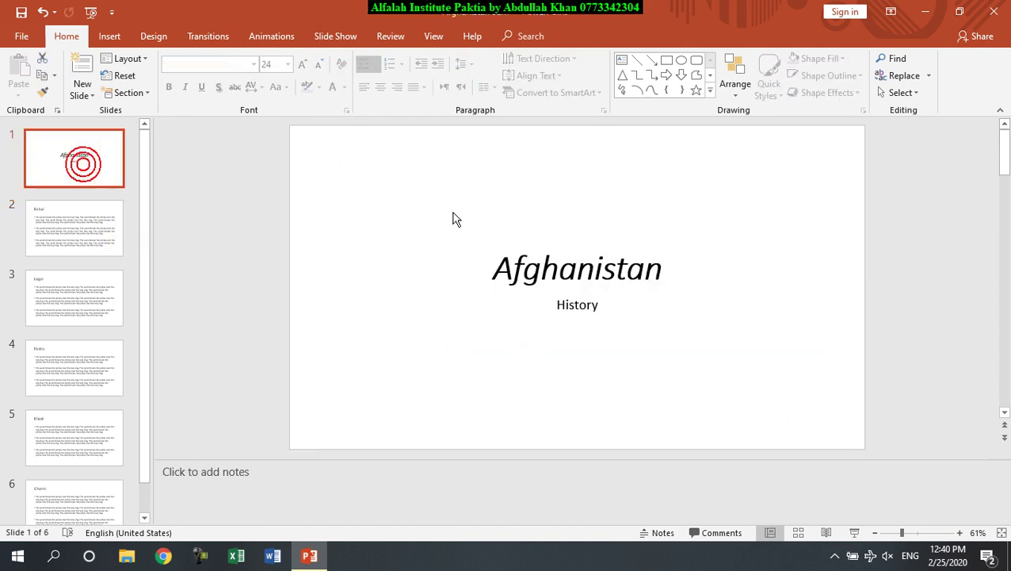
double_click(522, 270)
click(332, 88)
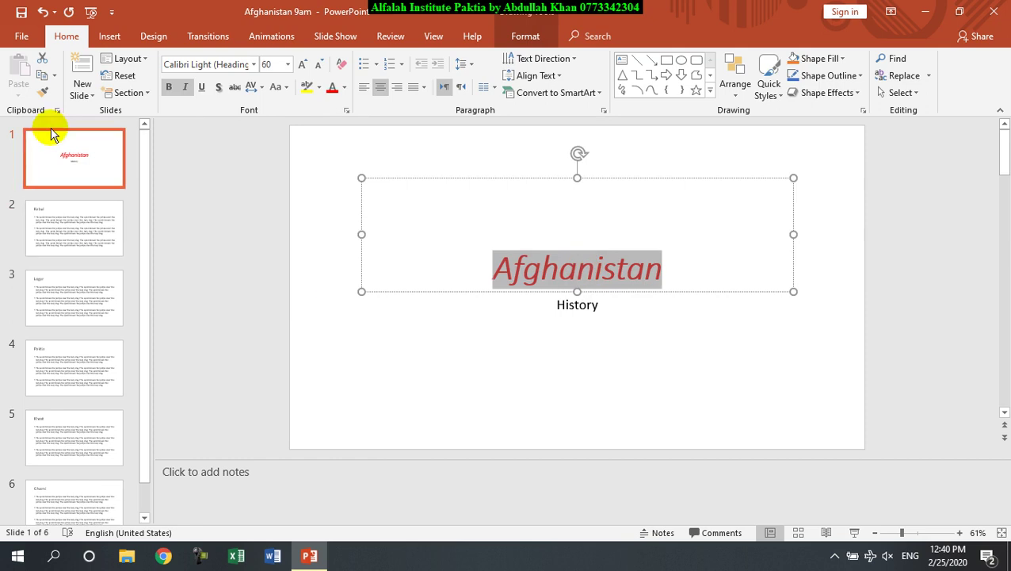
Copy the title and bring up the paste choices after History in the subtitle
click(42, 77)
click(610, 311)
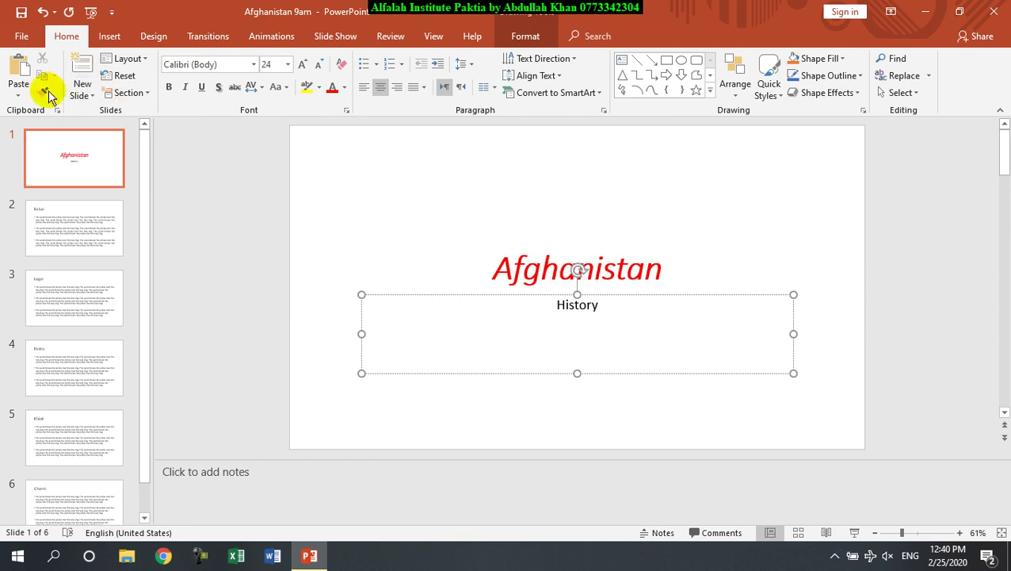
click(14, 96)
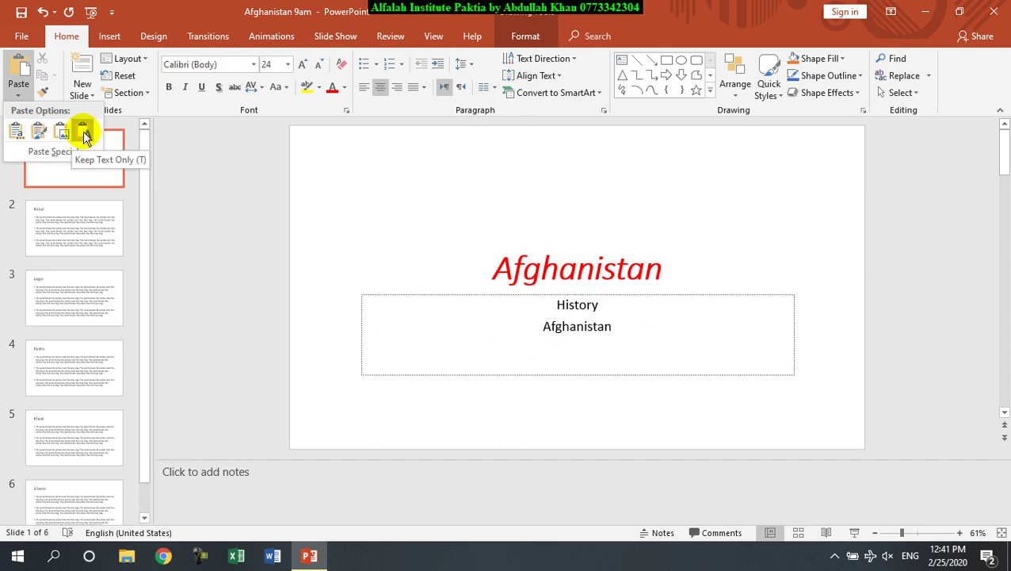
Cancel Paste Special, then Format-Paint History from the title and undo it
click(60, 152)
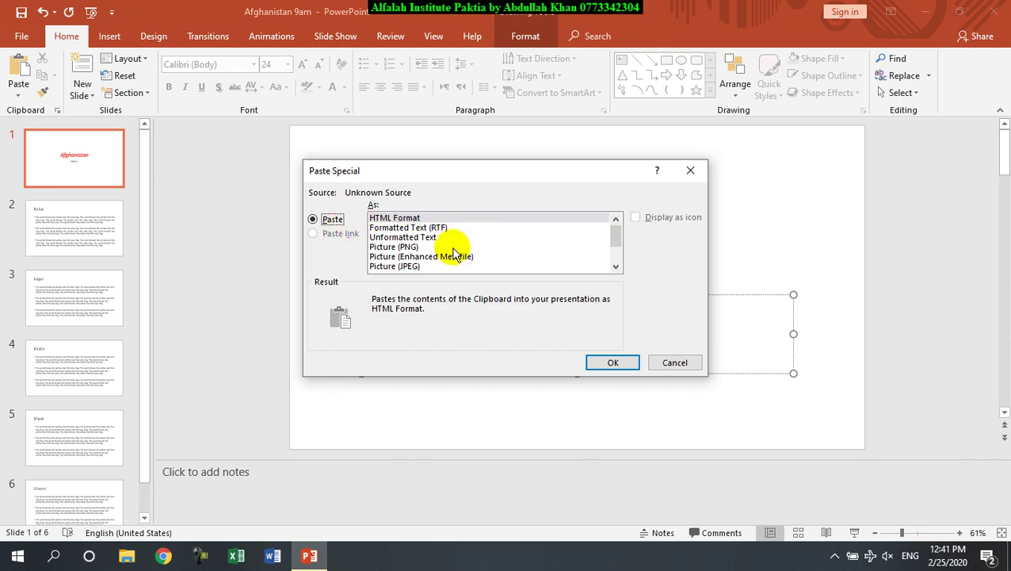
click(688, 366)
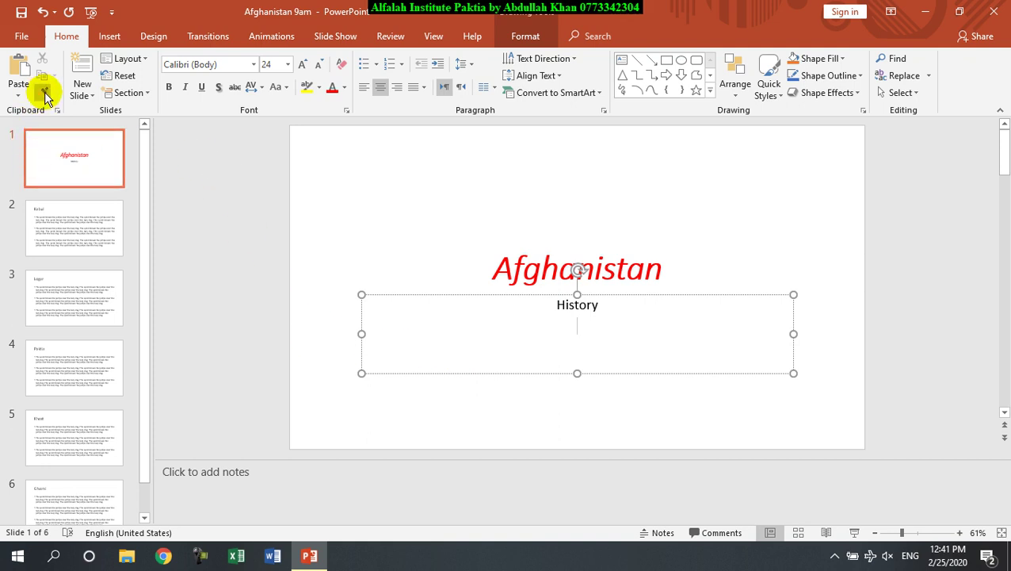
click(541, 270)
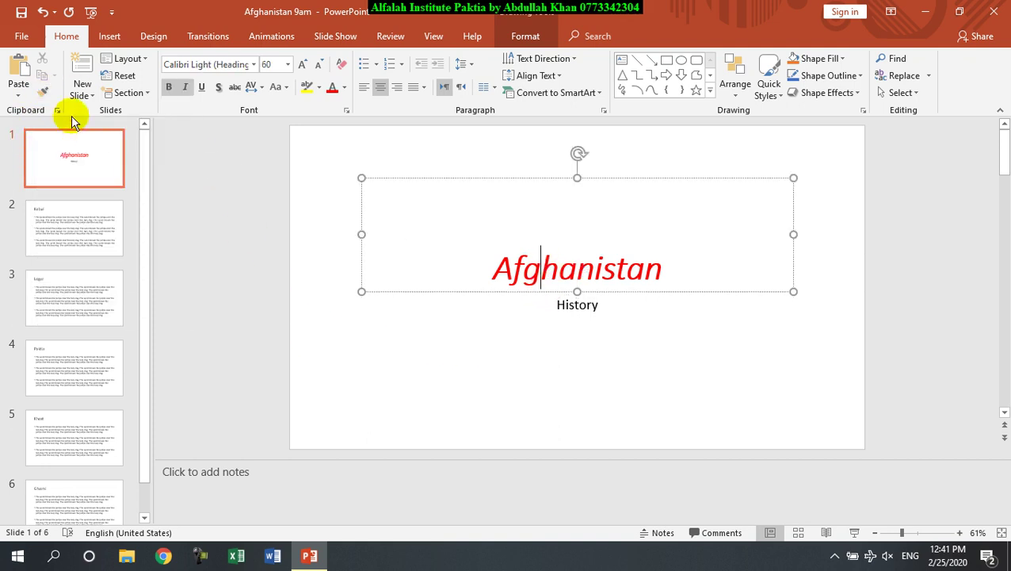
click(43, 92)
drag(600, 306, 525, 316)
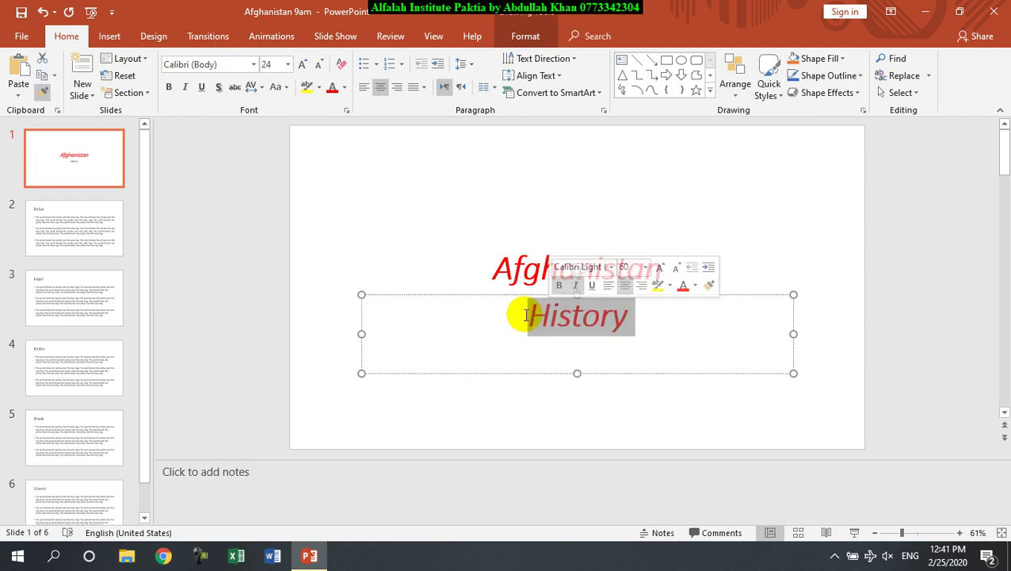
key(ctrl+z)
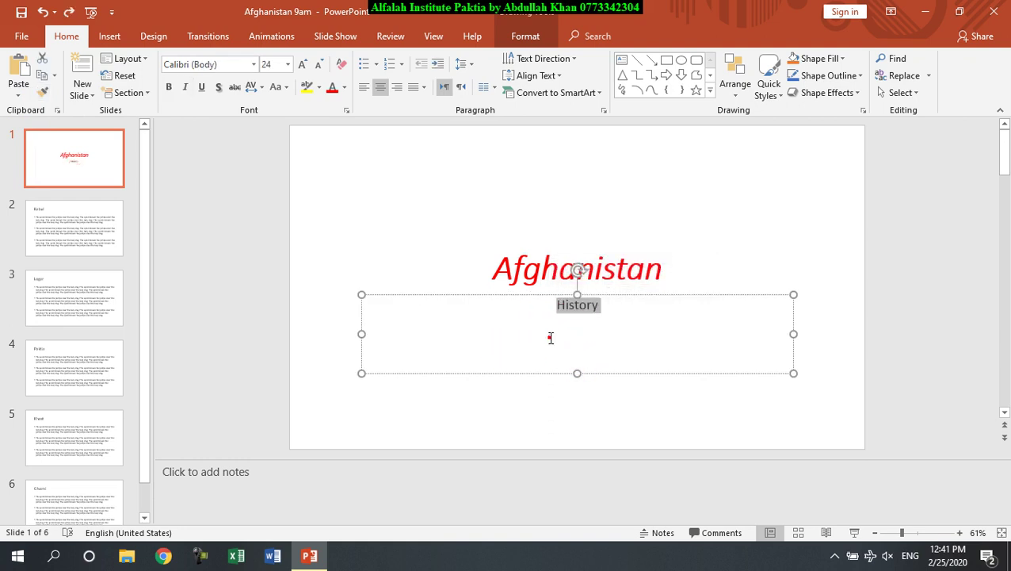
click(551, 337)
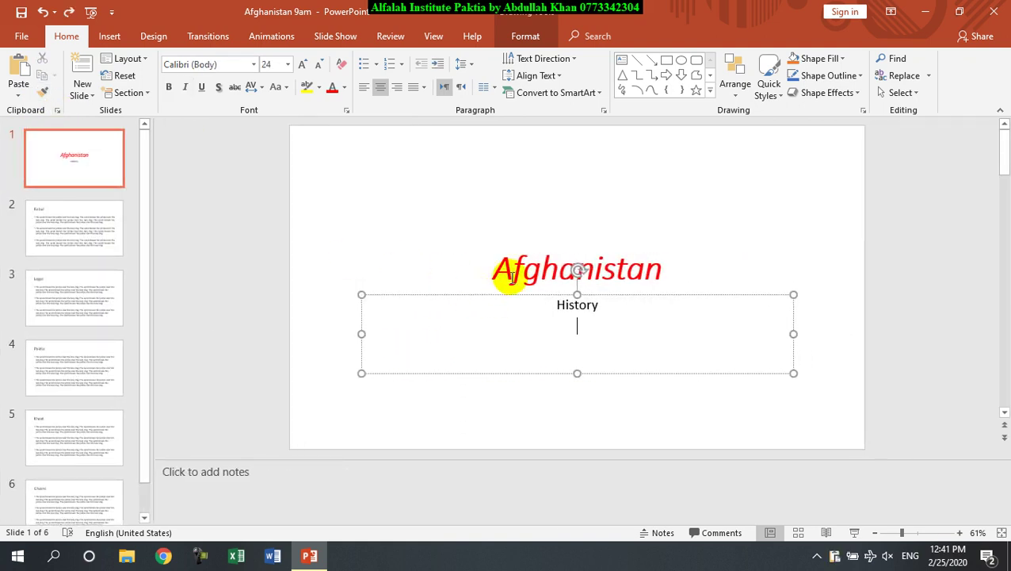
Recopy the title and paste two Afghanistan items from the Clipboard pane under History, then Clear All
double_click(540, 268)
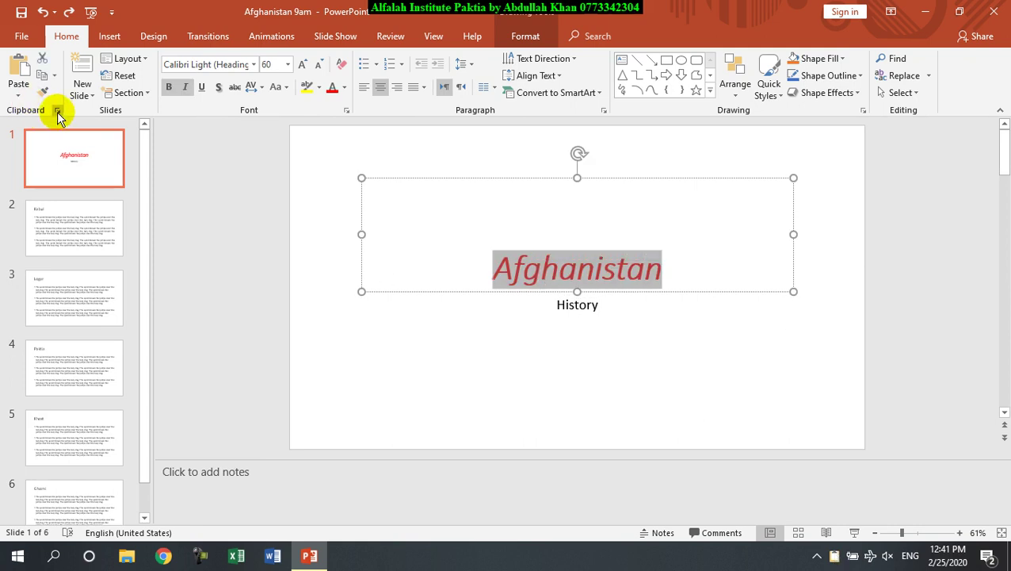
click(57, 110)
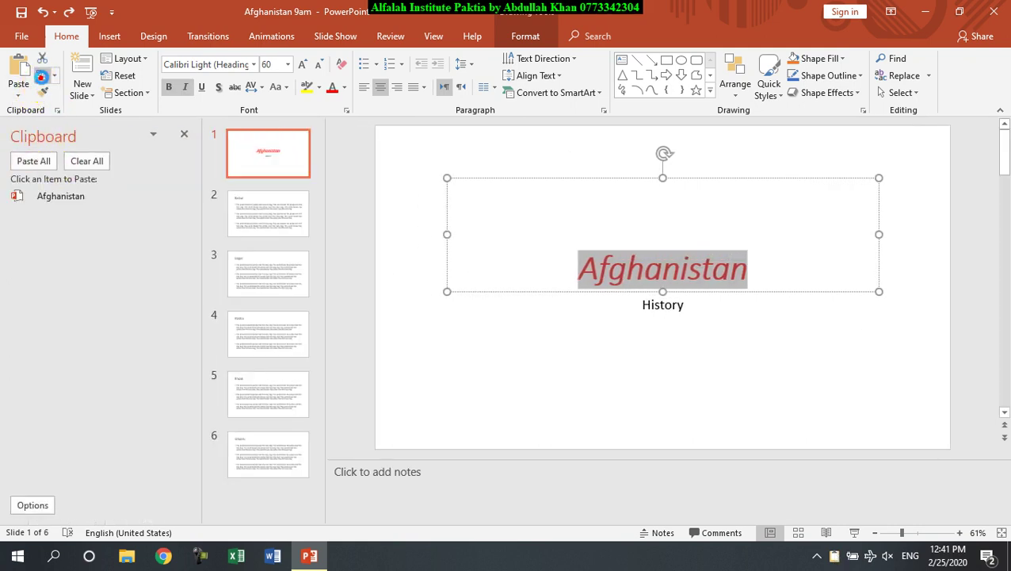
click(41, 76)
click(662, 327)
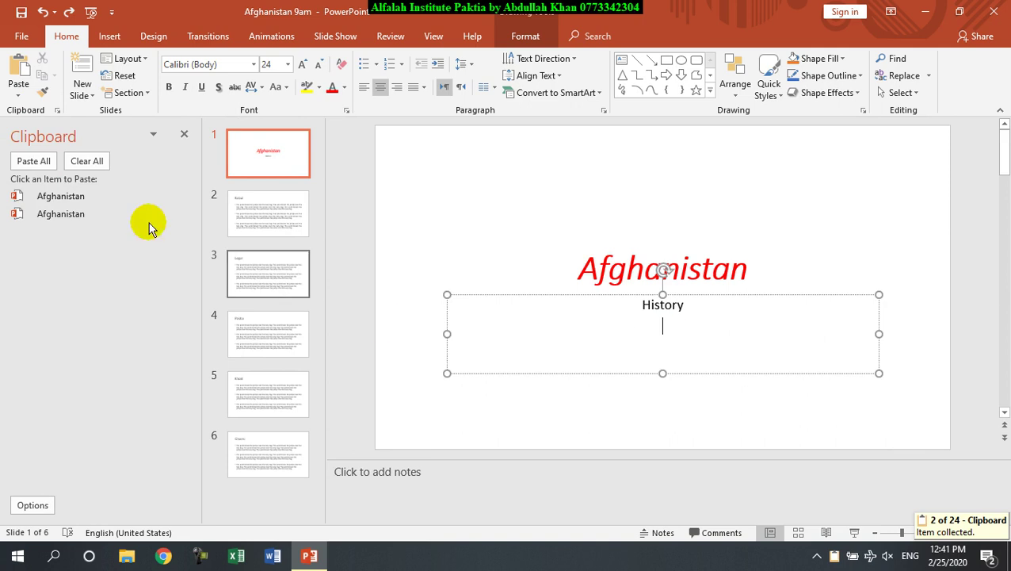
click(65, 198)
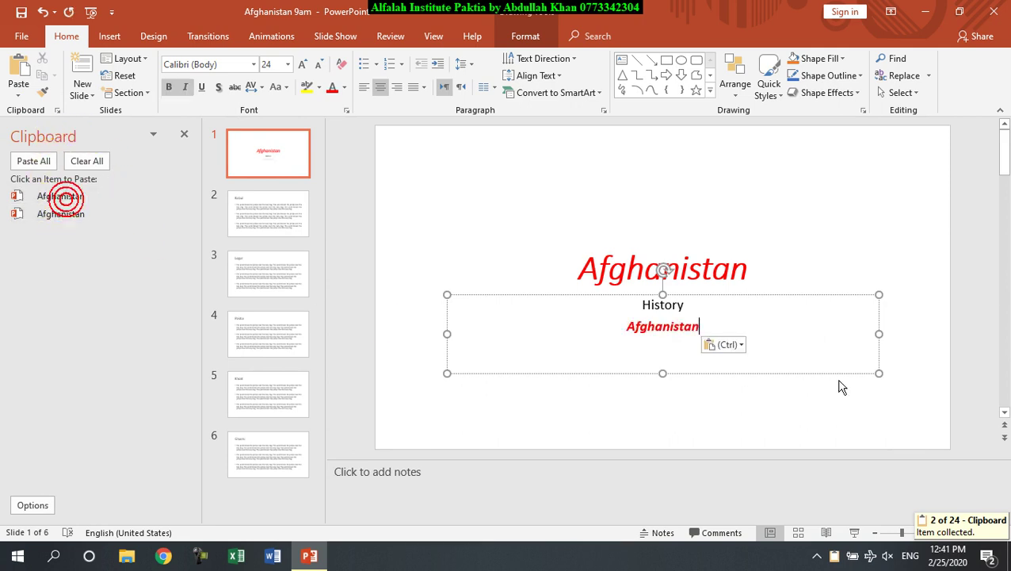
click(86, 215)
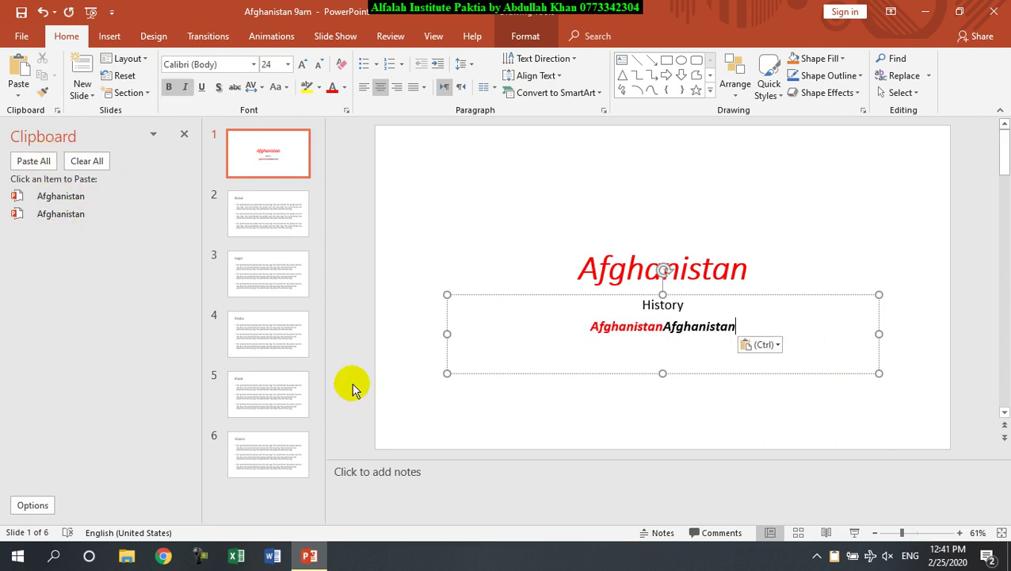
click(87, 161)
click(183, 134)
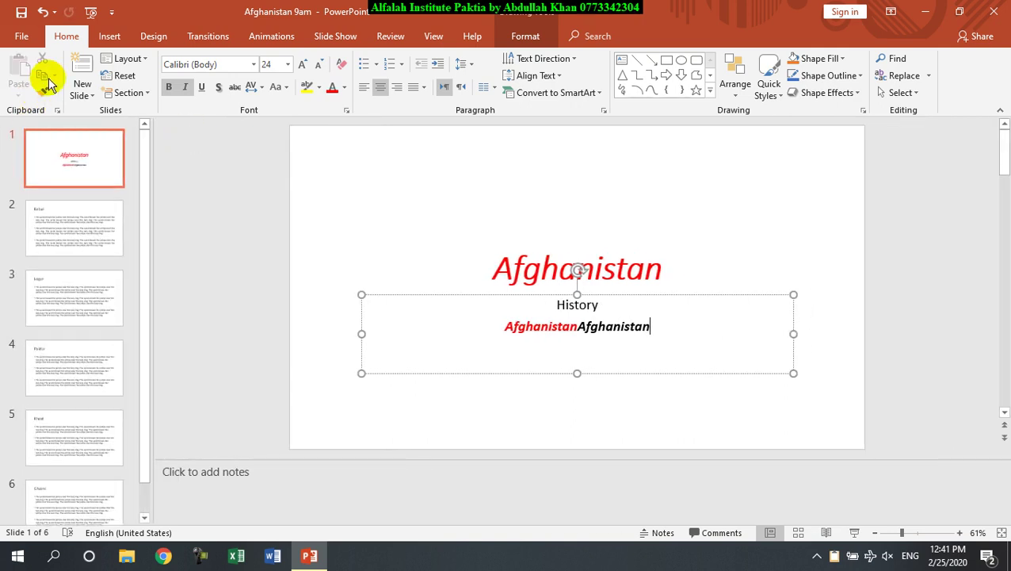
Duplicate the title slide using Copy > Duplicate
click(35, 157)
click(504, 252)
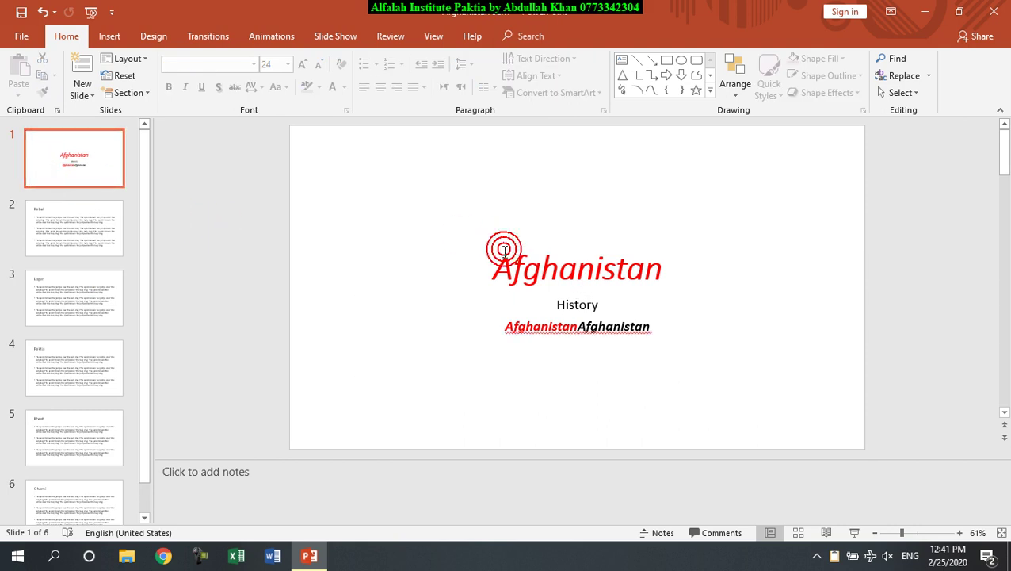
click(31, 136)
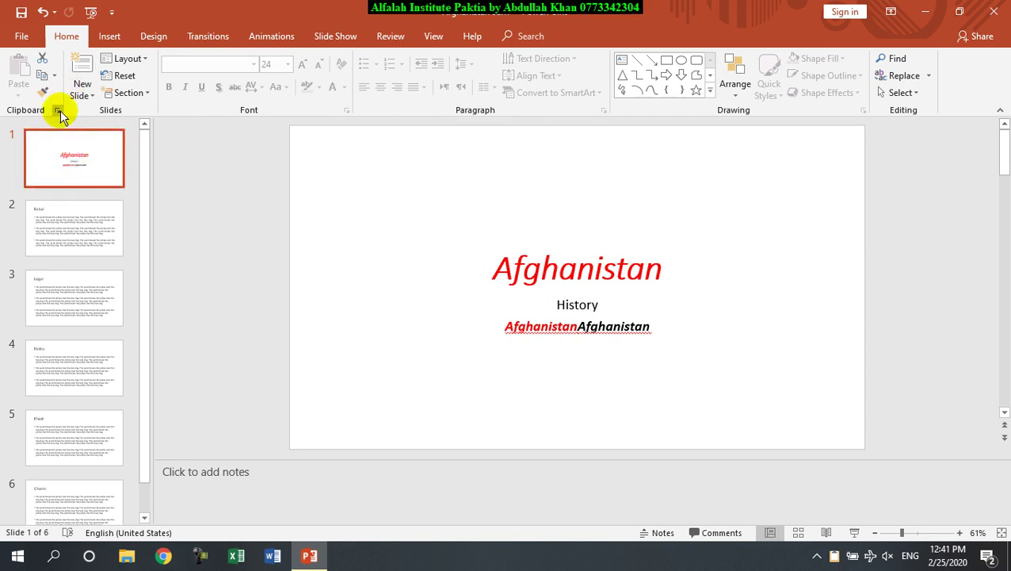
click(54, 77)
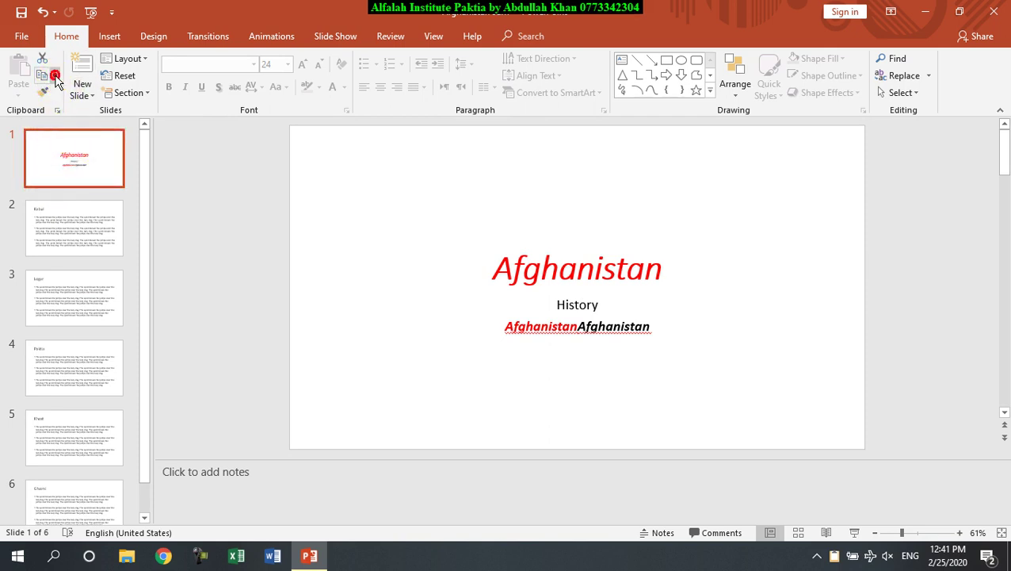
click(55, 79)
click(78, 114)
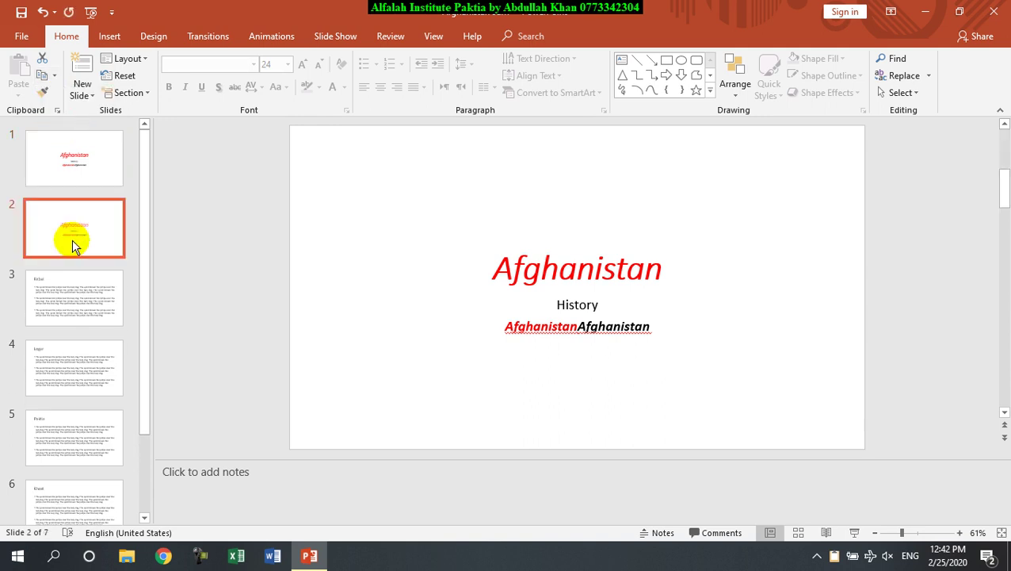
Delete the duplicate slide, leaving six slides, and select the Kabul slide's bullet text box
click(68, 168)
click(67, 226)
click(62, 166)
click(51, 219)
key(Delete)
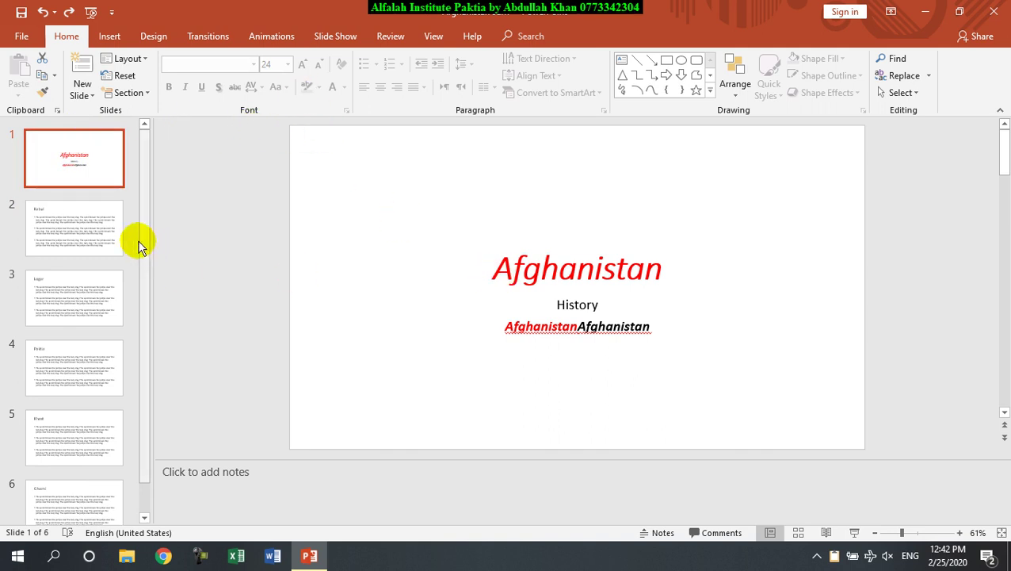
click(93, 230)
click(332, 216)
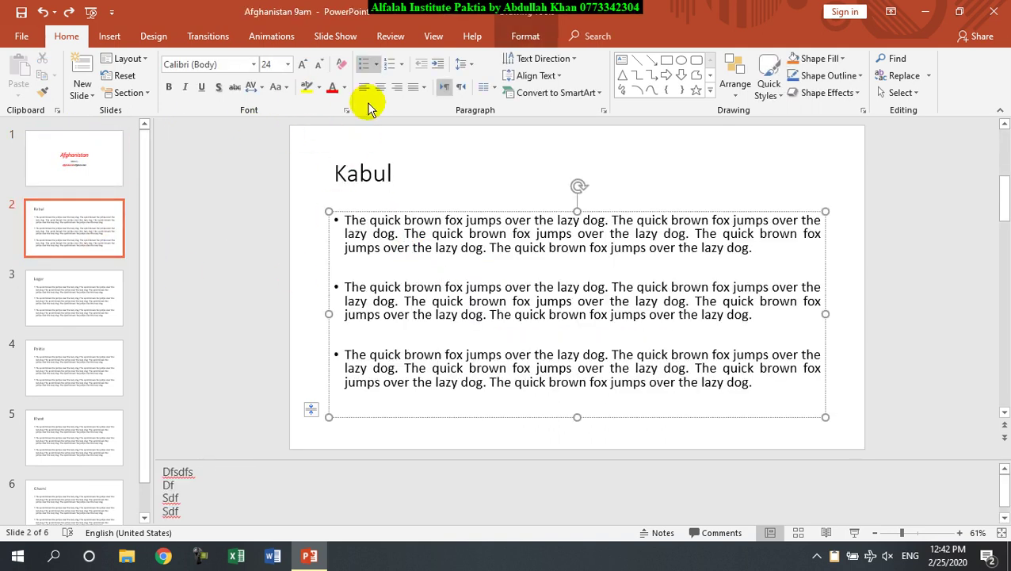
click(416, 92)
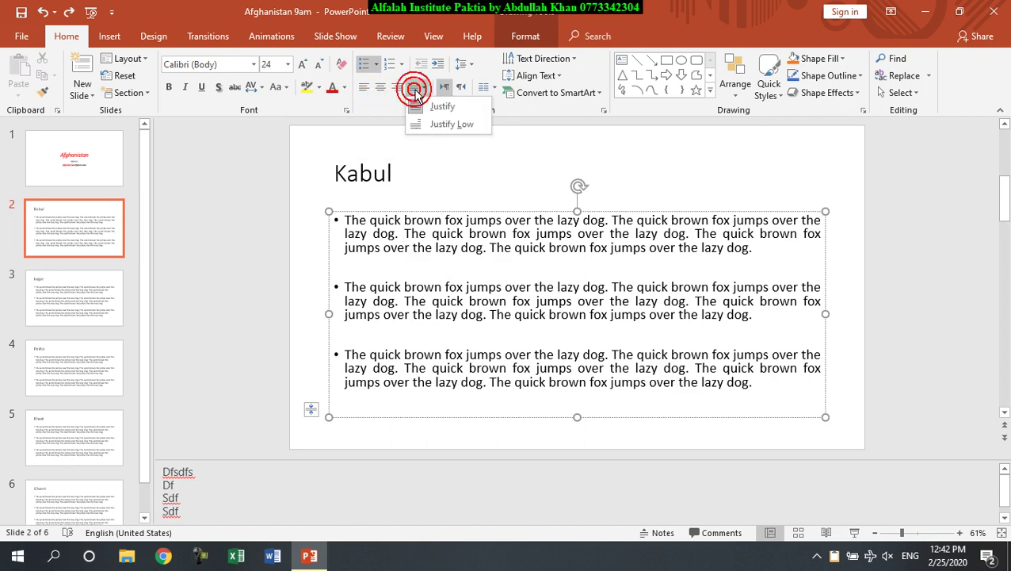
click(416, 92)
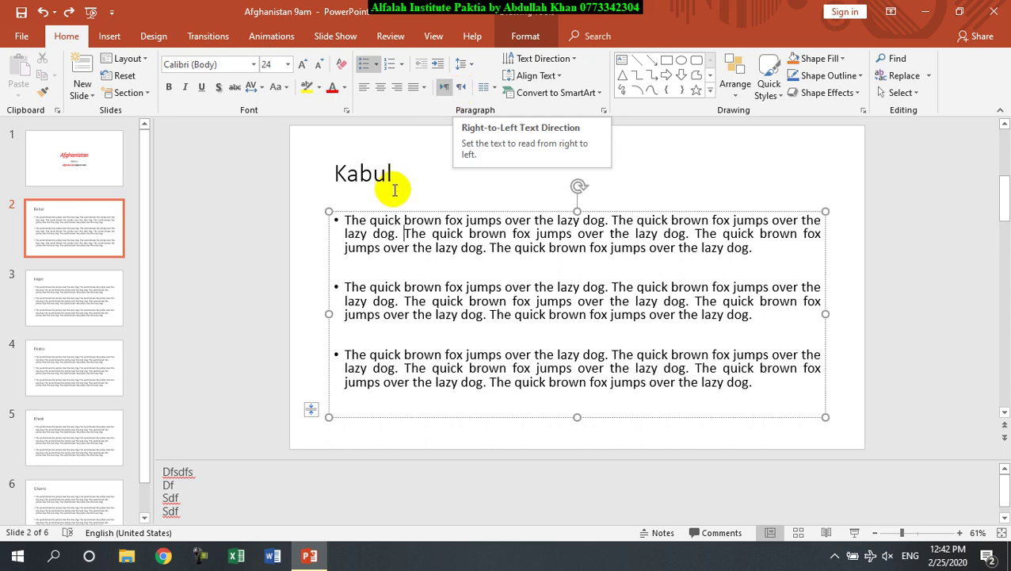
click(370, 176)
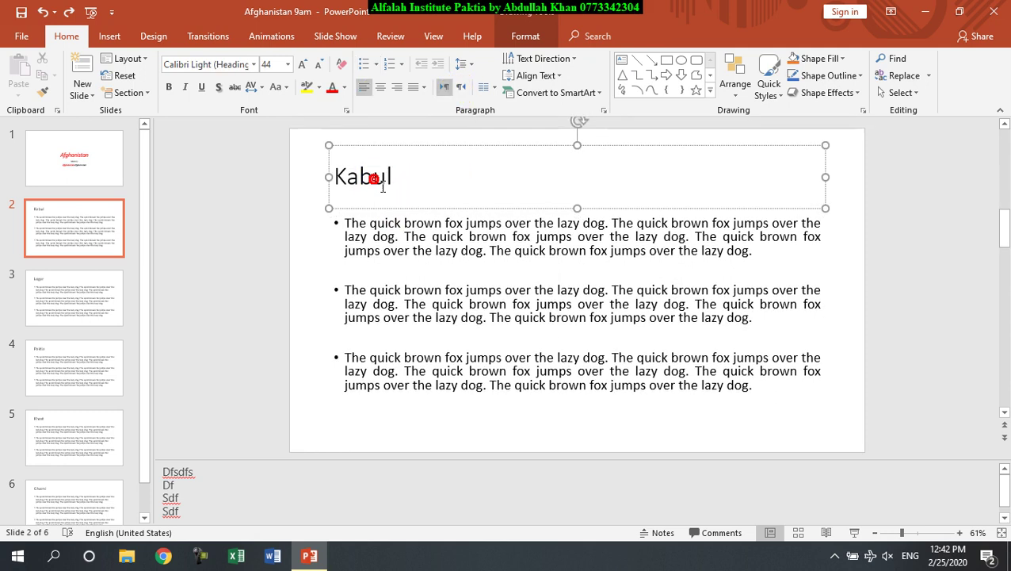
click(380, 86)
click(366, 87)
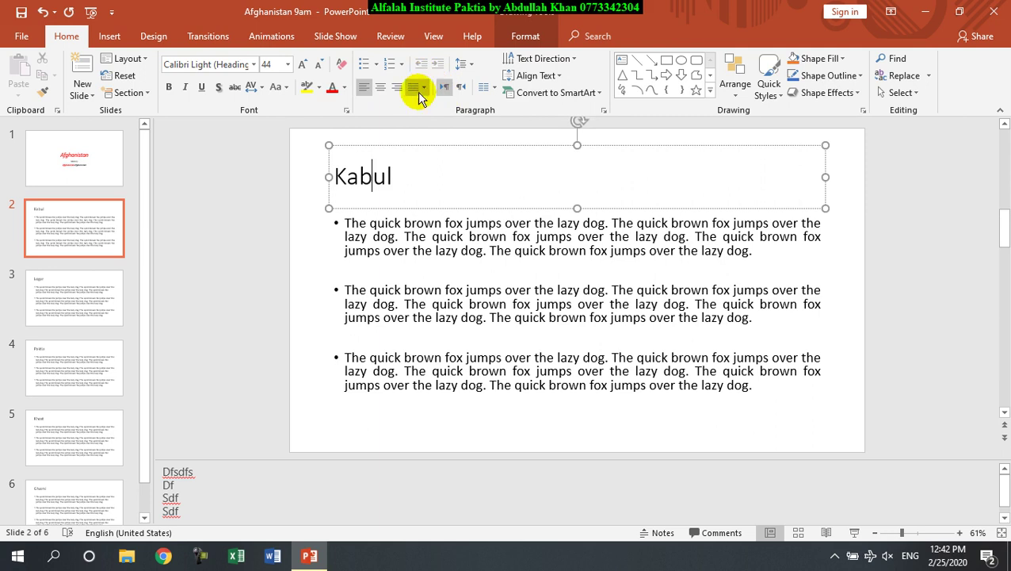
click(371, 202)
click(374, 176)
click(372, 234)
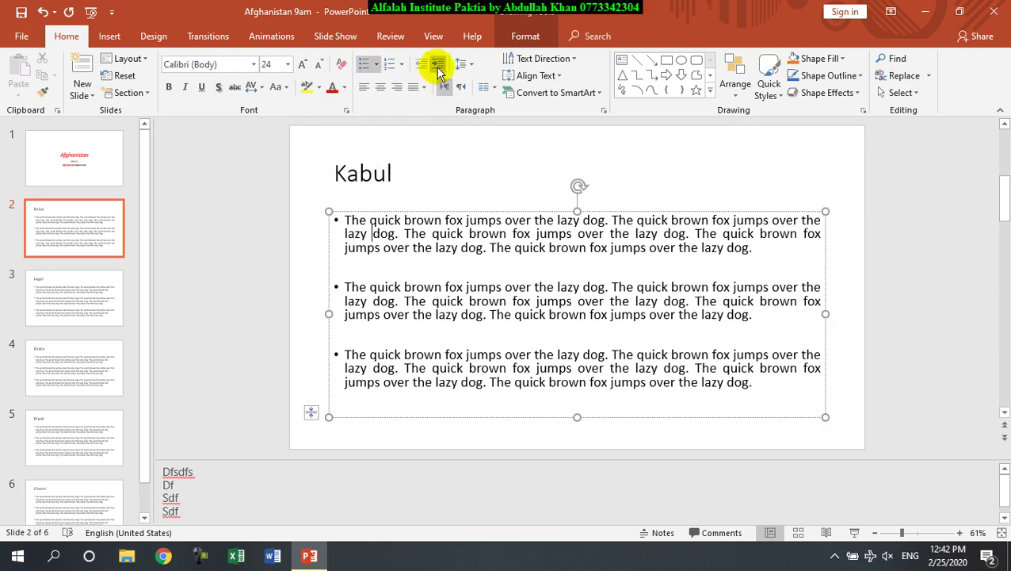
click(438, 65)
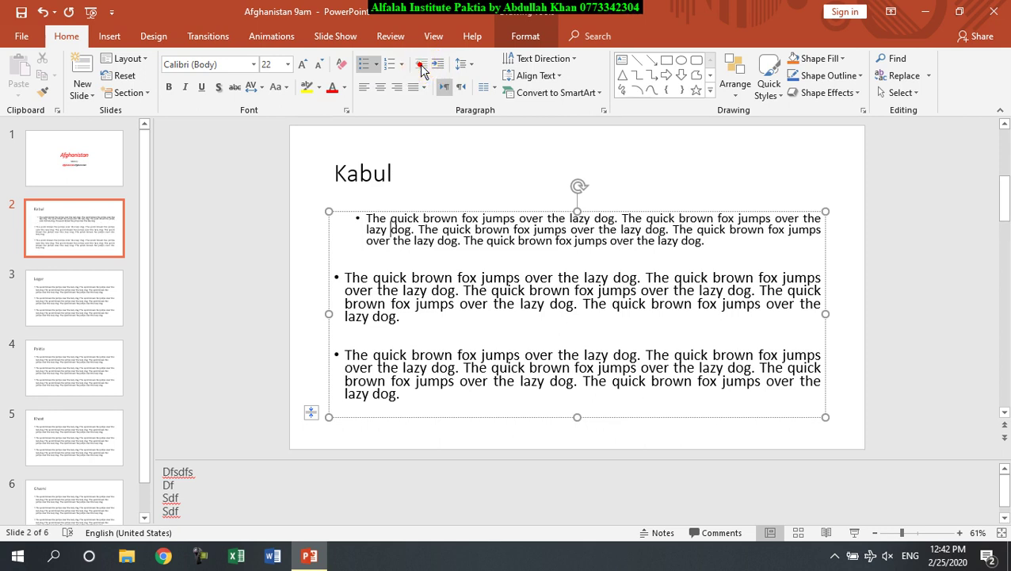
click(421, 66)
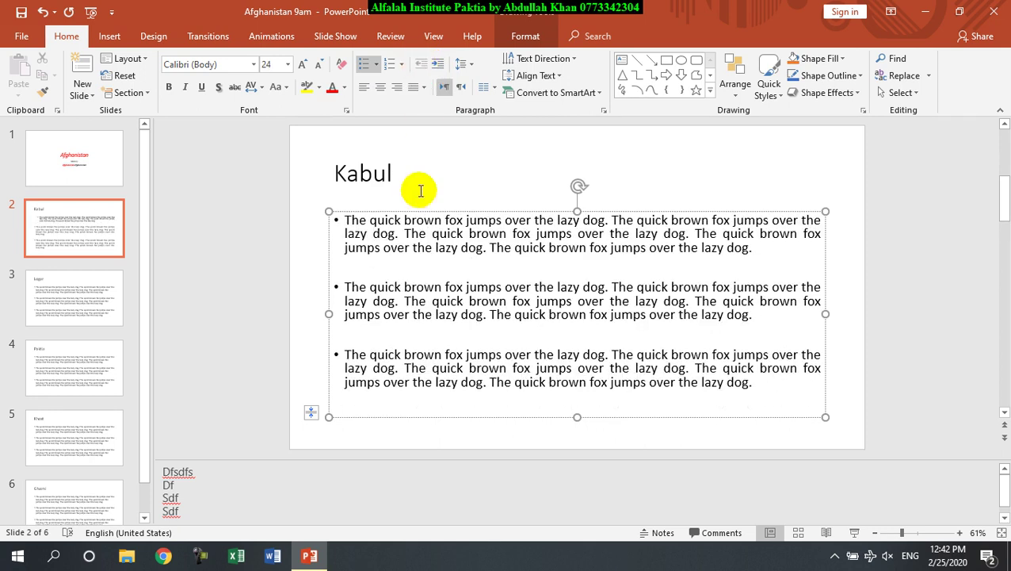
click(459, 64)
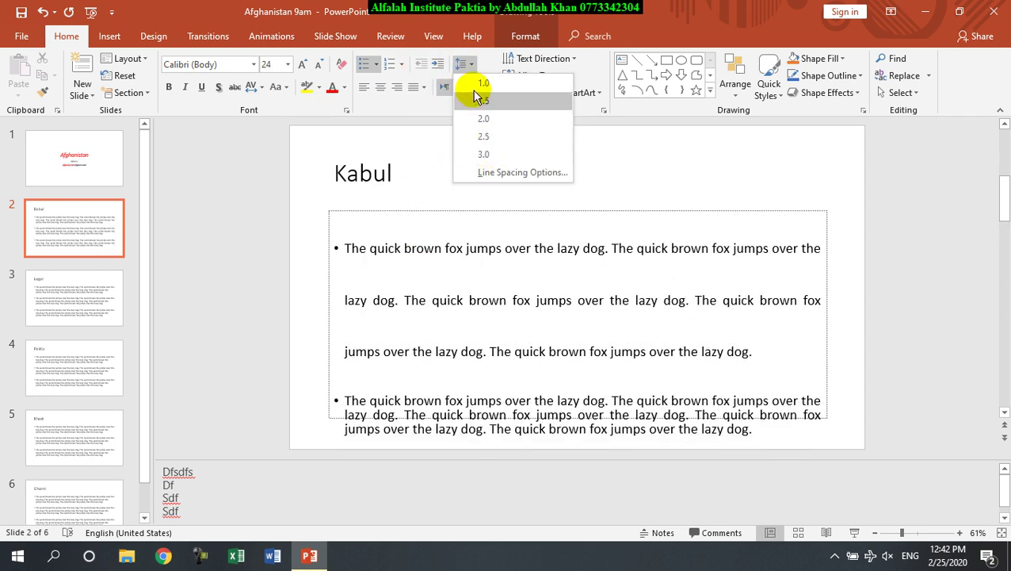
click(448, 244)
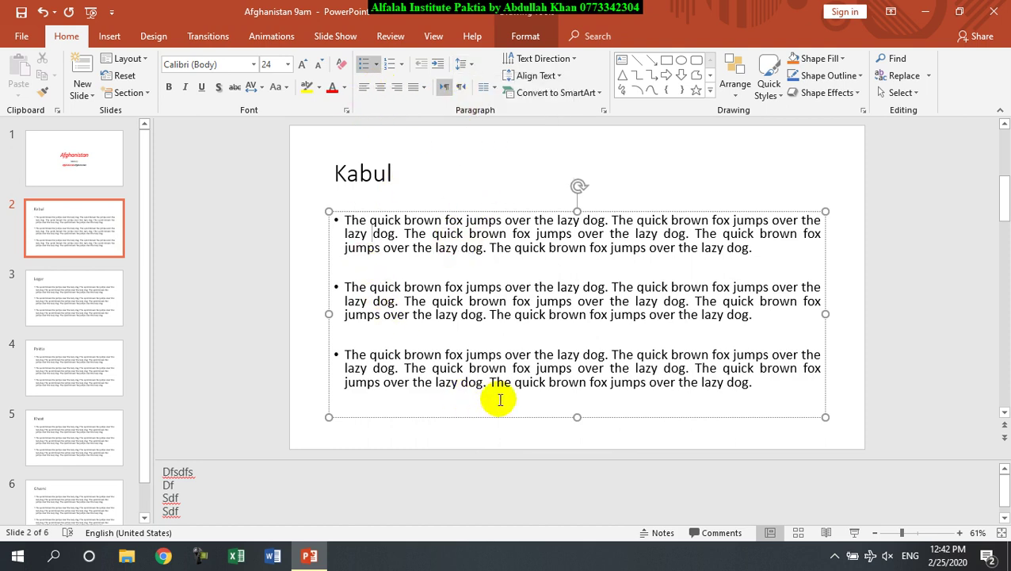
key(ctrl+a)
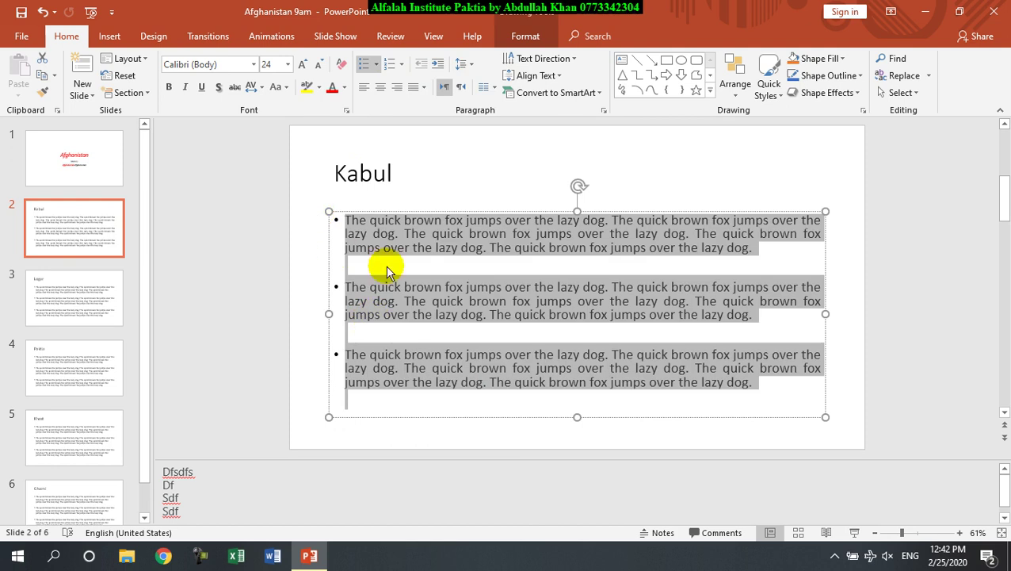
Apply check-mark bullets to the three Kabul paragraphs and colour them red in Bullets and Numbering
click(378, 65)
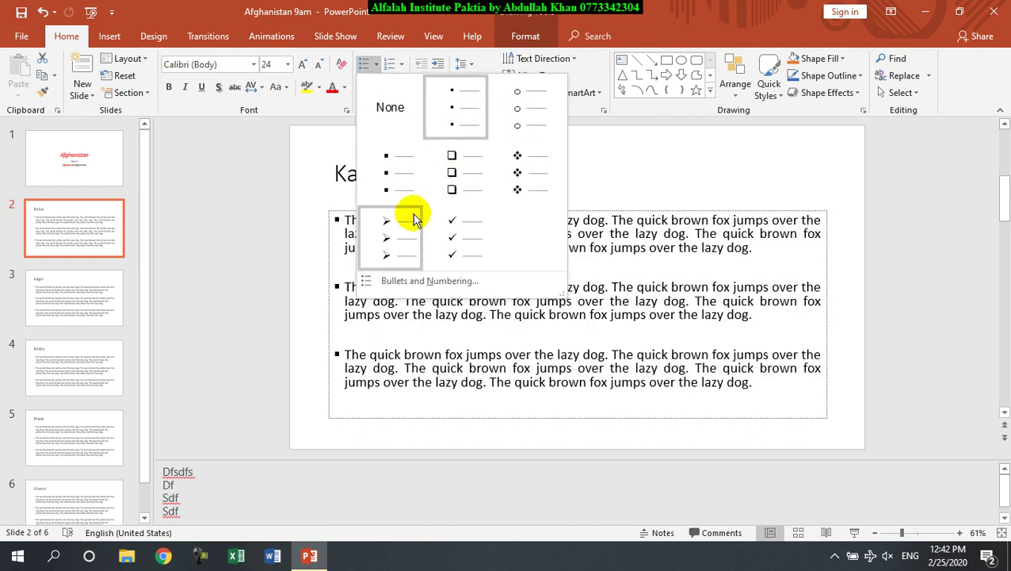
click(453, 238)
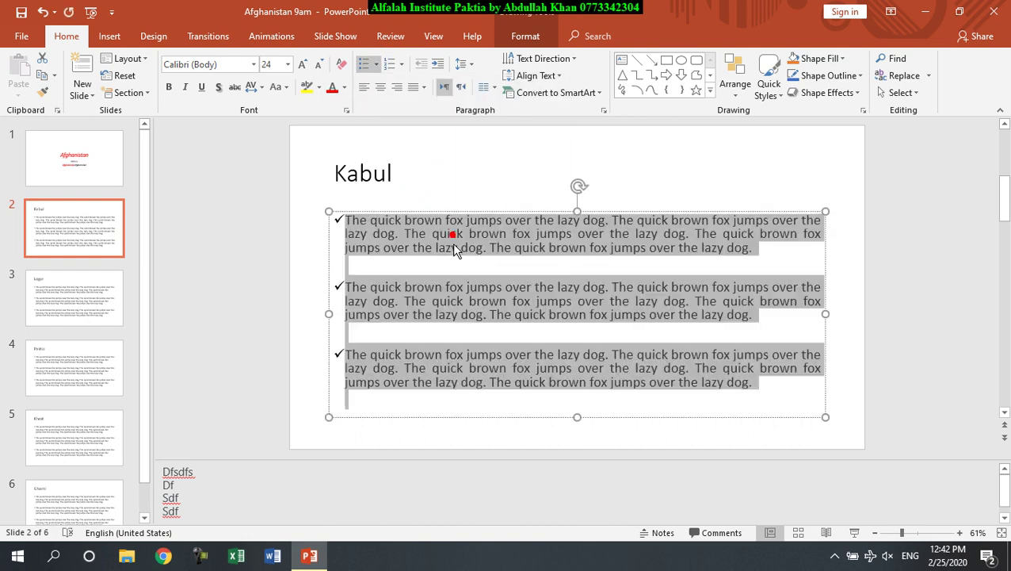
click(378, 66)
click(421, 282)
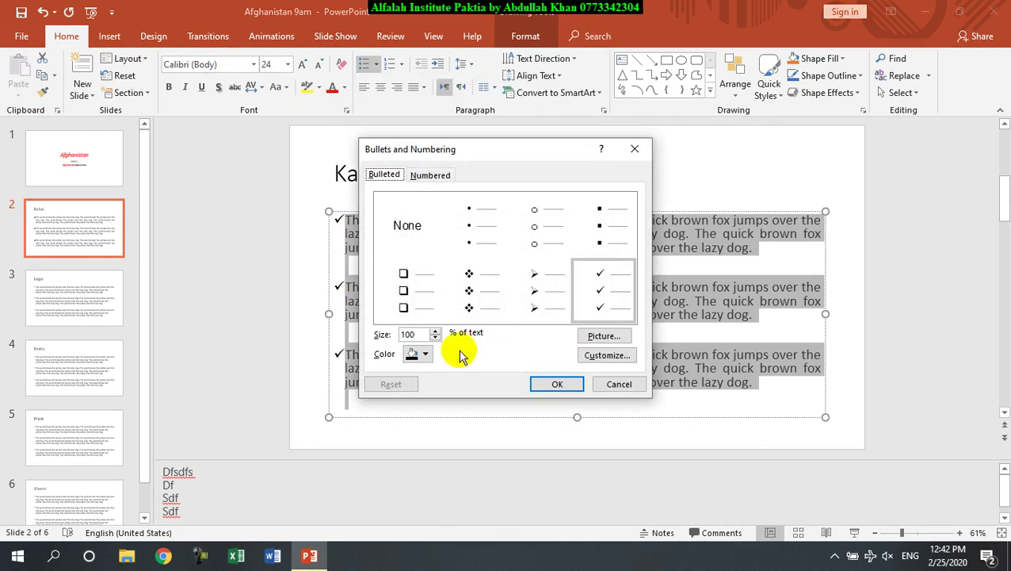
click(423, 356)
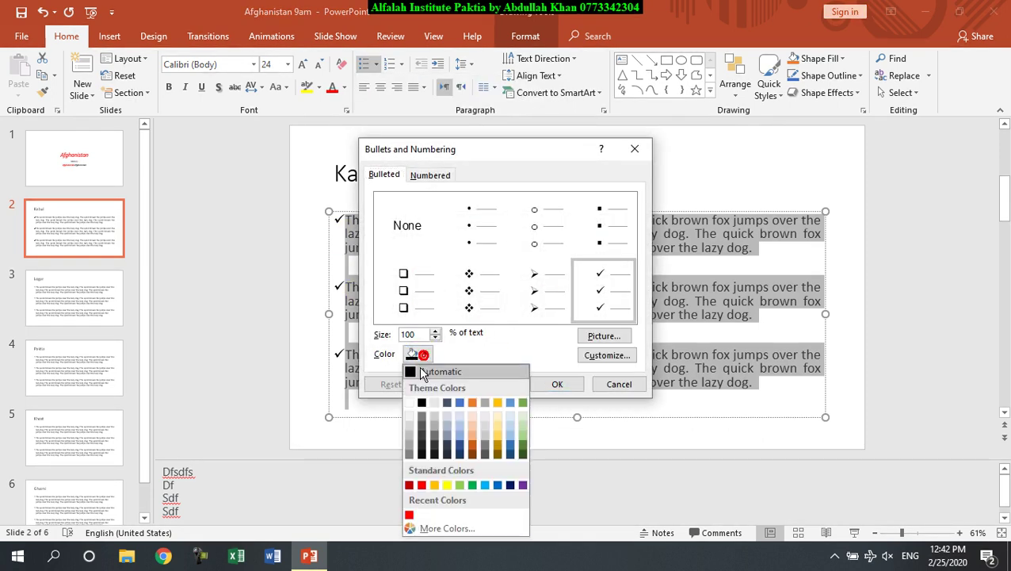
click(422, 485)
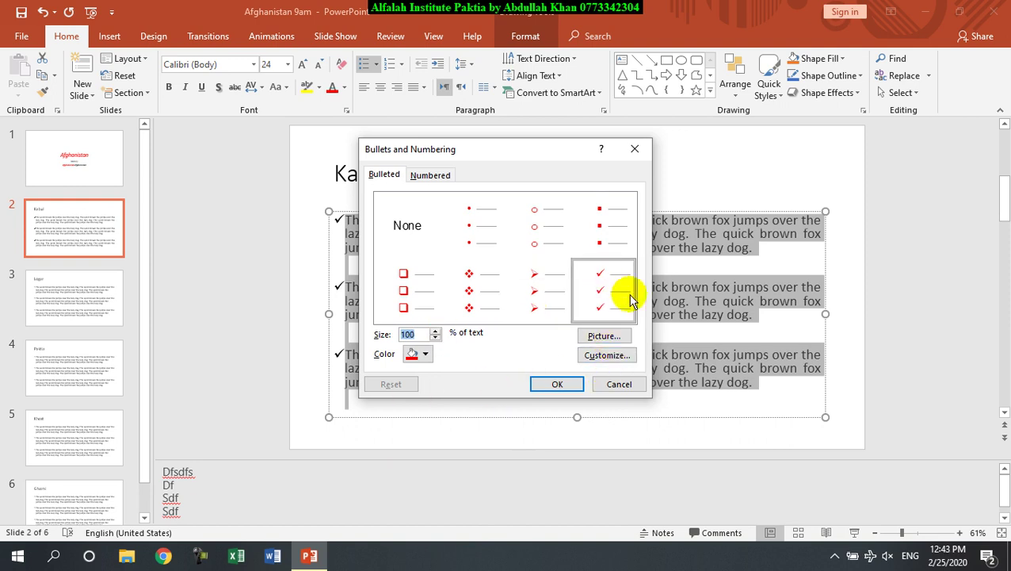
click(608, 357)
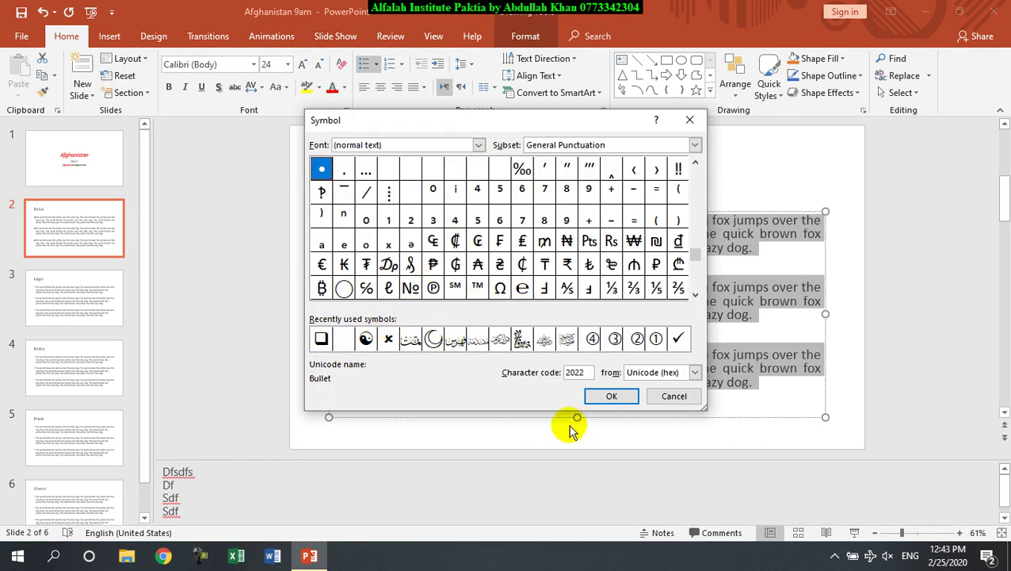
click(672, 396)
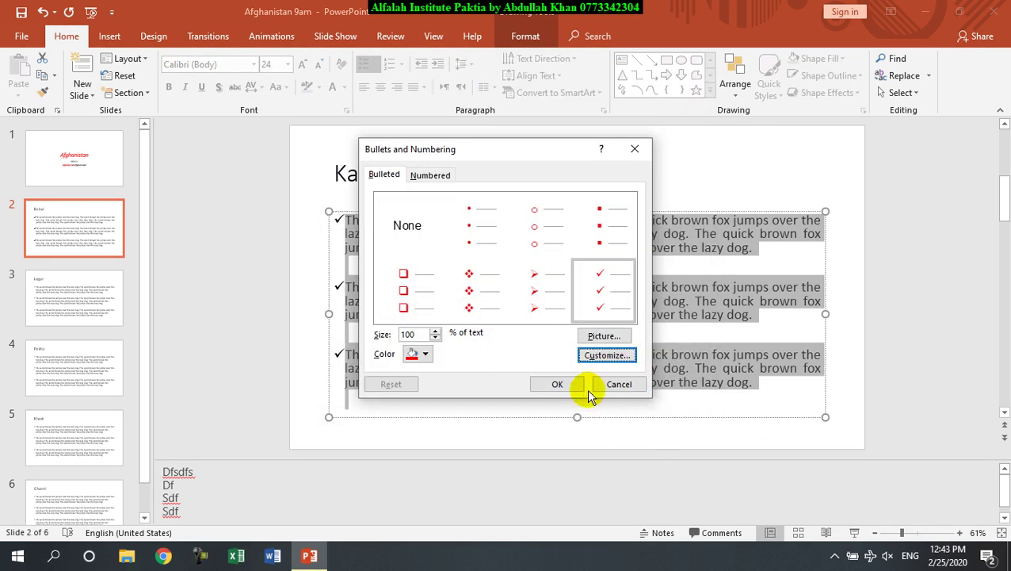
click(557, 384)
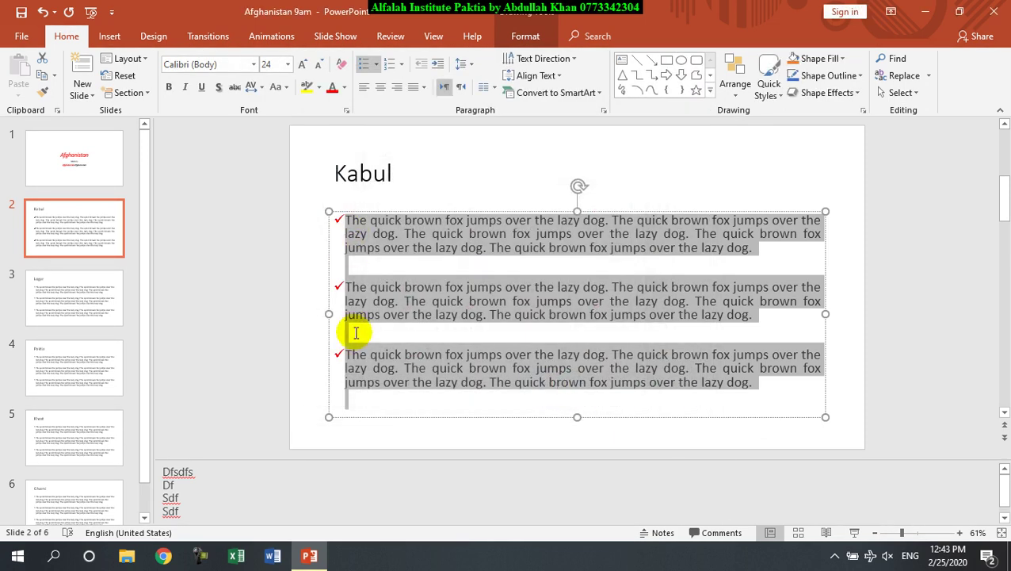
Number the three Kabul paragraphs in the red 1), 2), 3) style, raising the Start at value
click(402, 65)
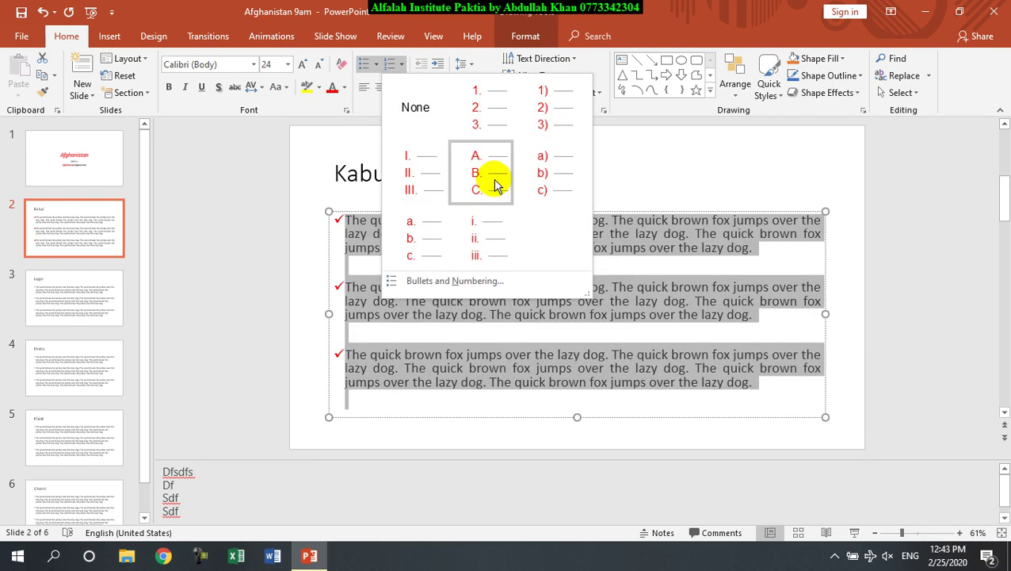
click(548, 111)
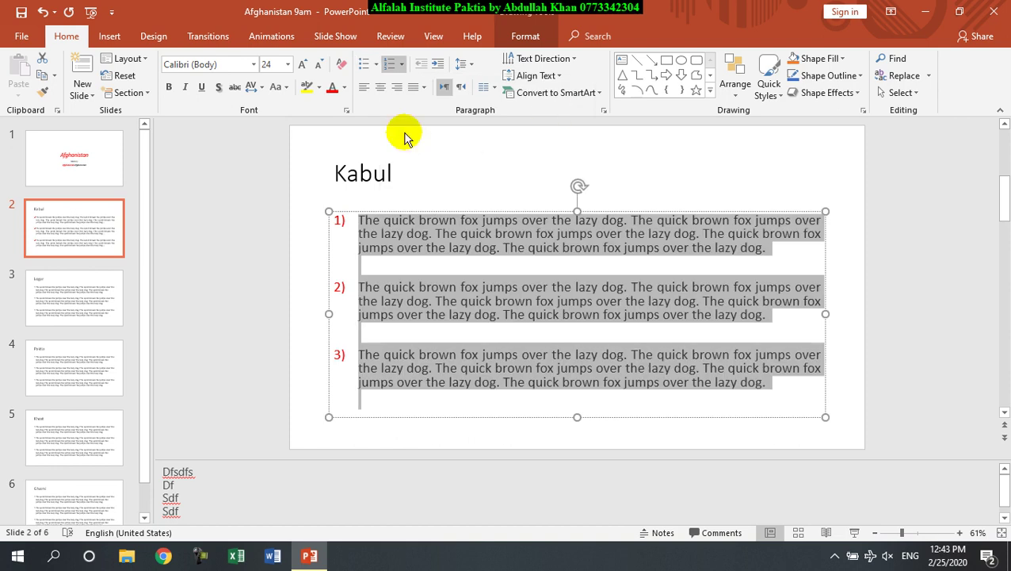
click(403, 65)
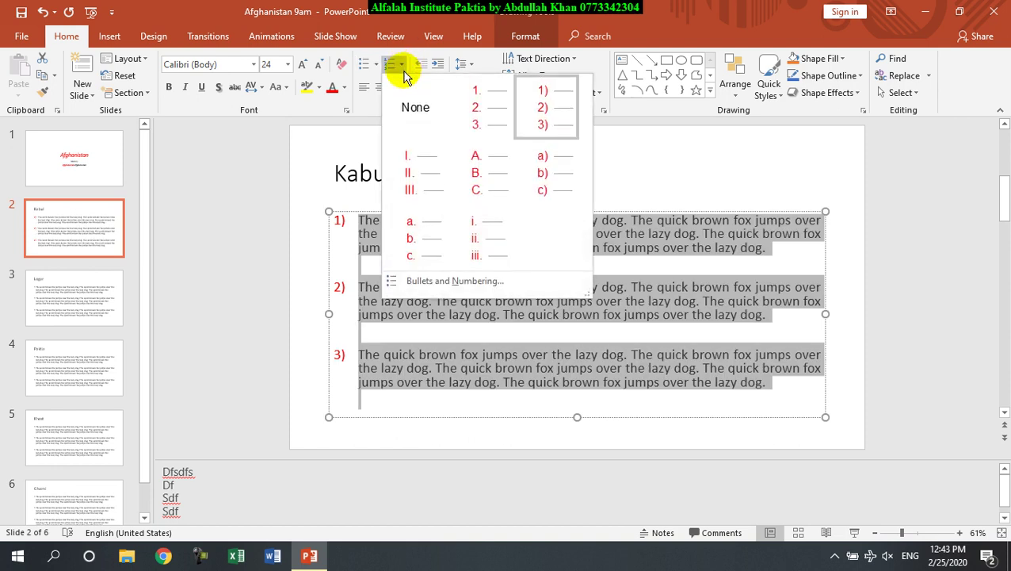
click(453, 282)
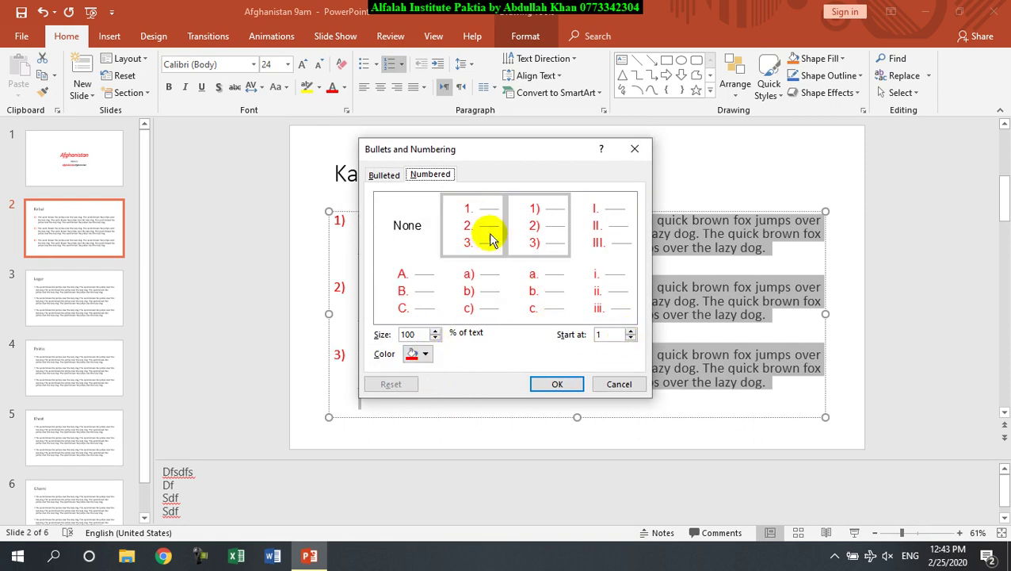
click(630, 331)
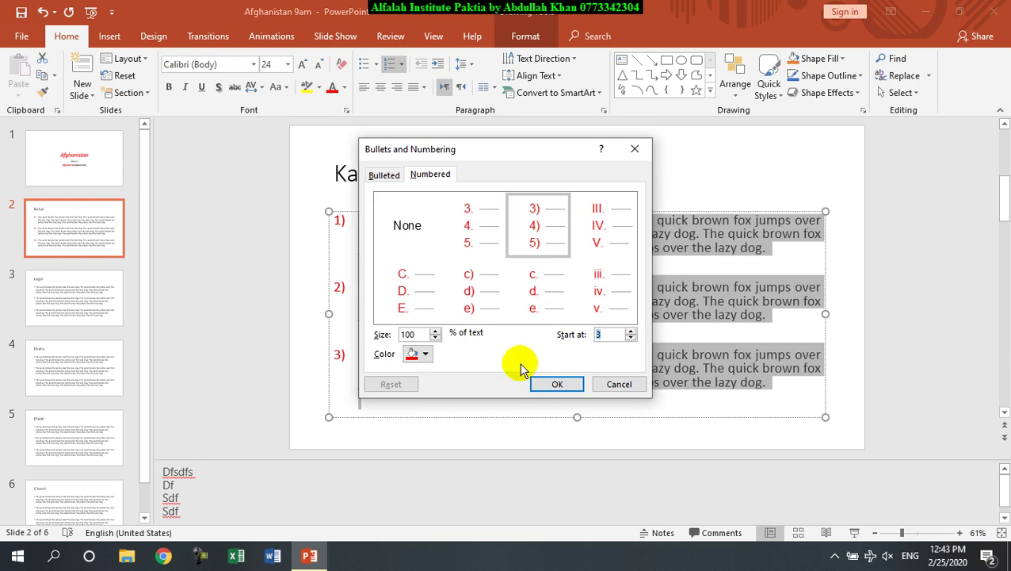
click(570, 386)
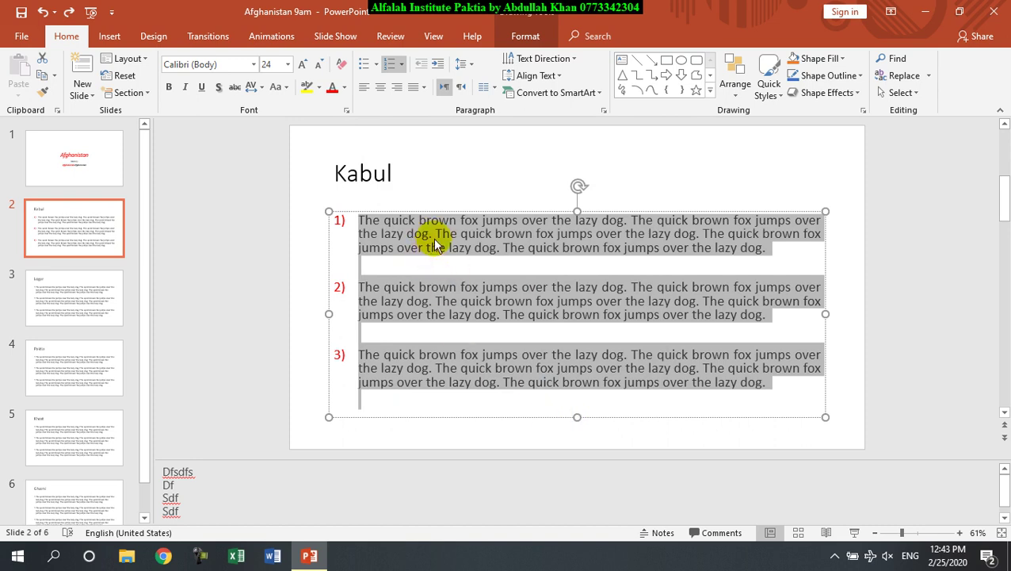
click(487, 91)
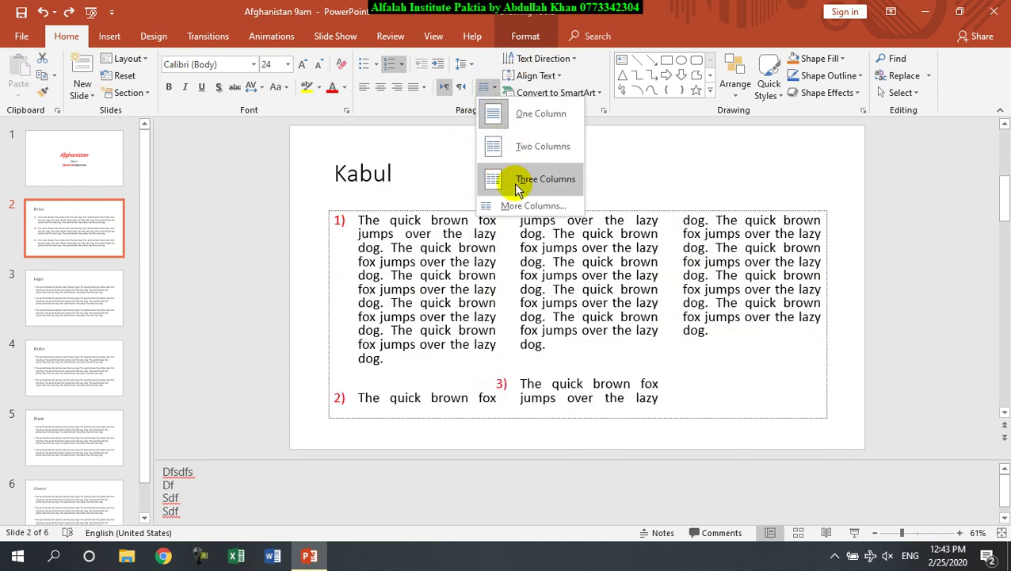
click(523, 204)
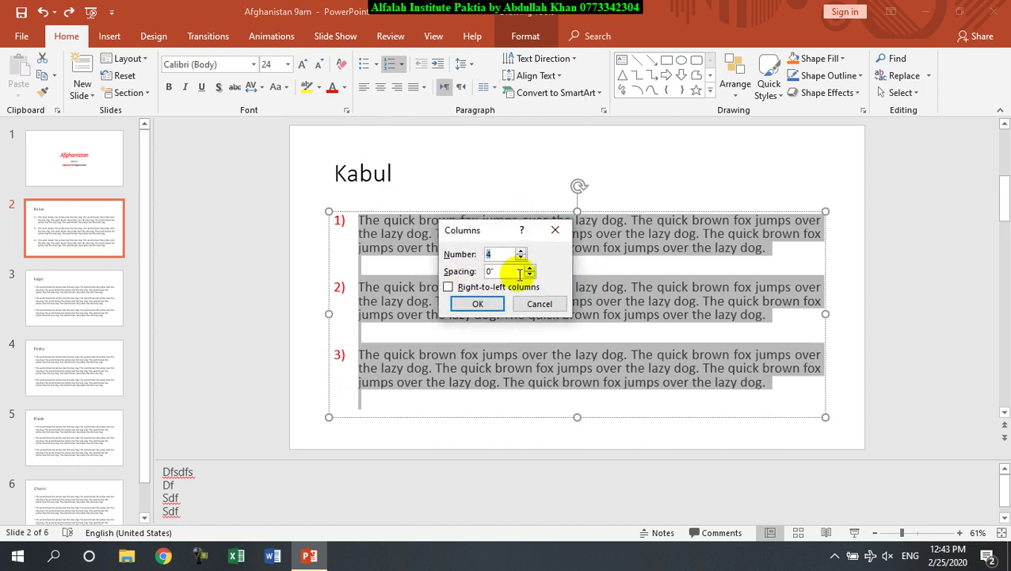
click(479, 305)
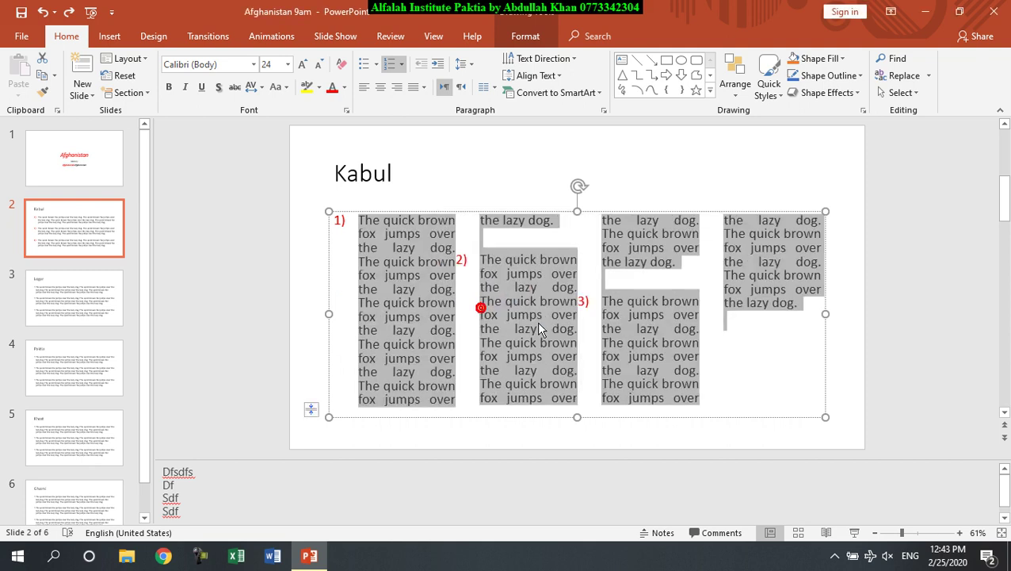
key(ctrl+z)
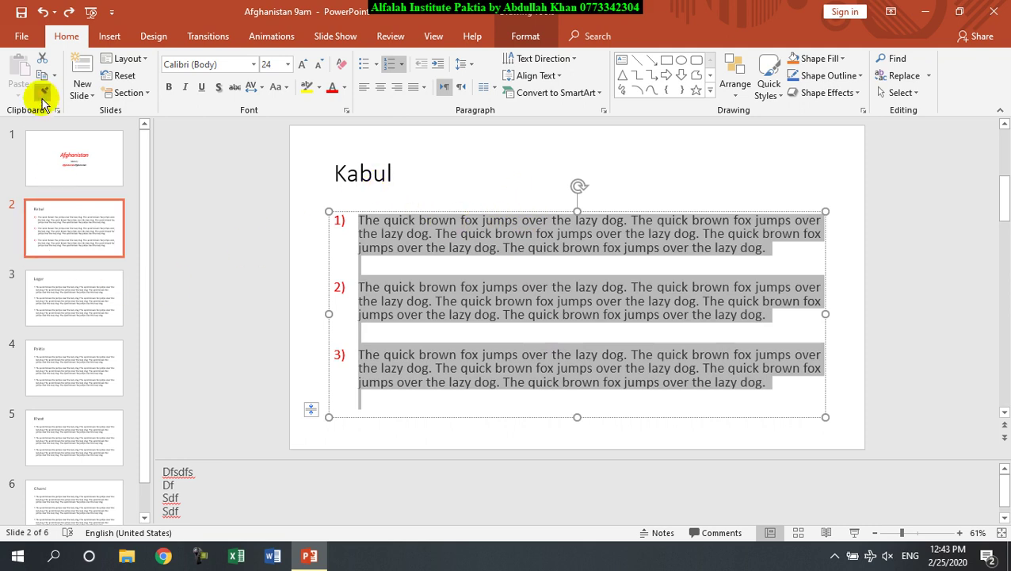
Insert a new slide after Kabul and type the bullet 'Alfalah' in its body
click(87, 65)
click(356, 232)
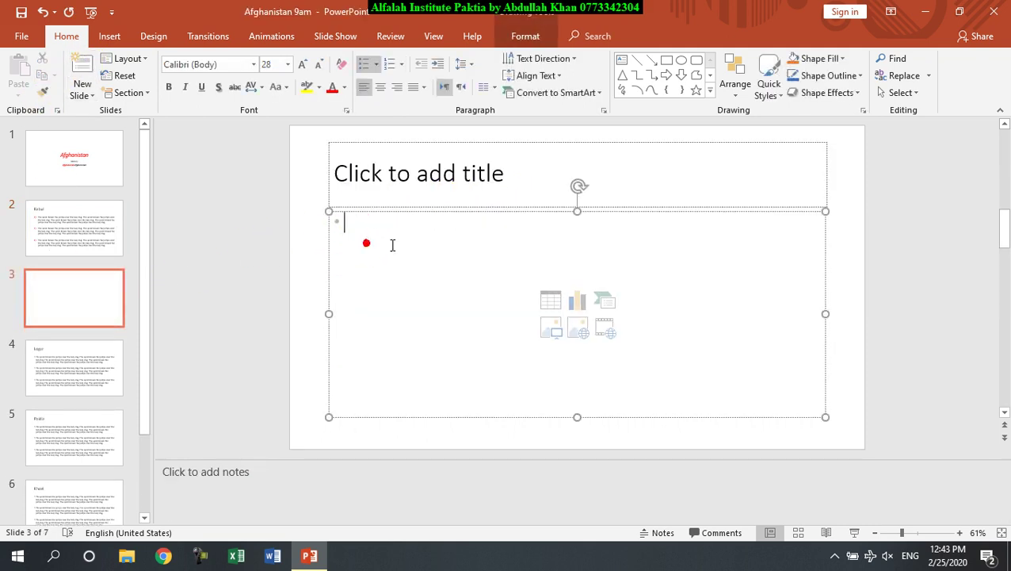
text(Alfalah)
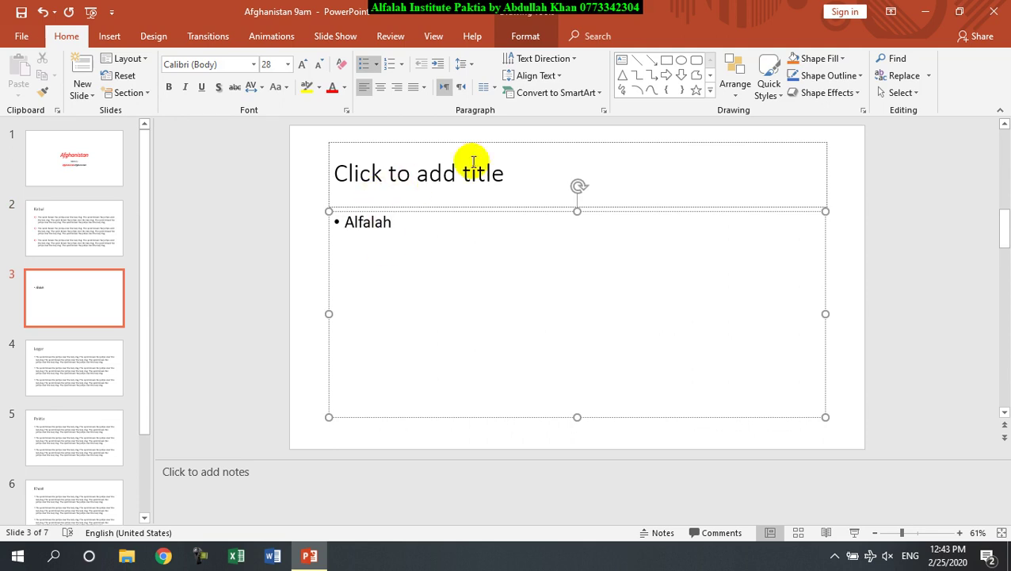
Look through Text Direction, Format Shape and Align Text options, then return to the Kabul slide
click(561, 64)
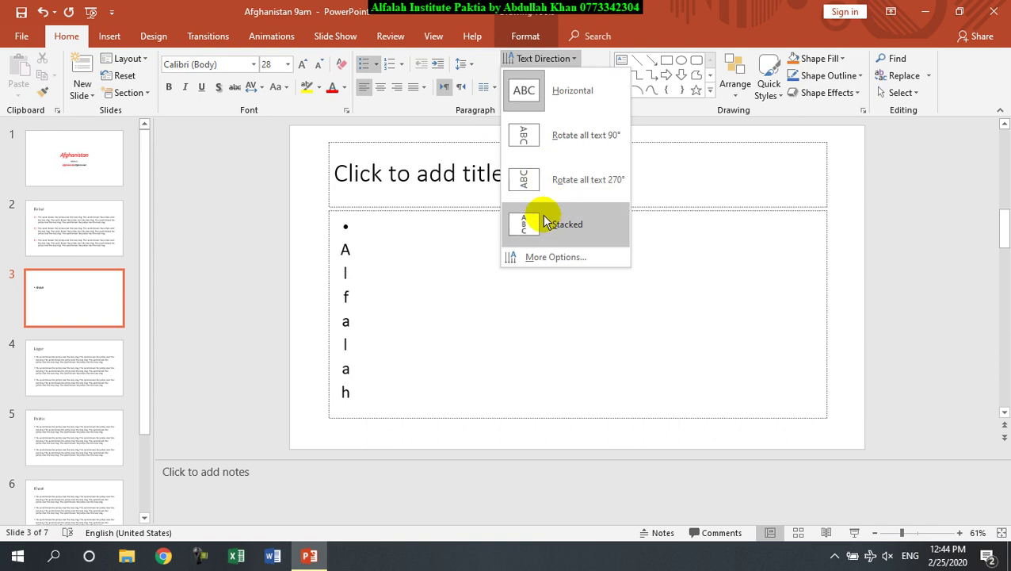
click(547, 257)
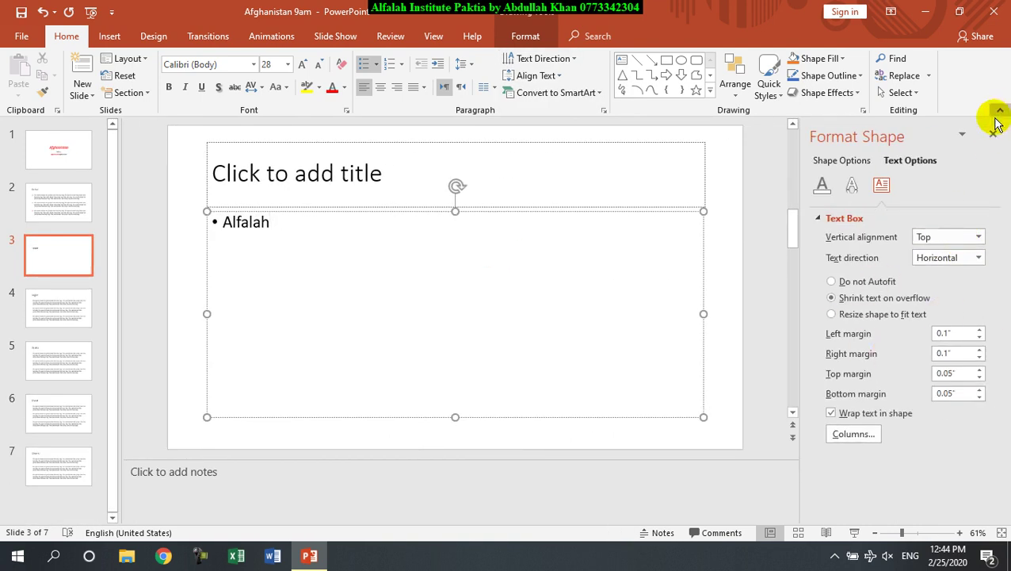
click(993, 134)
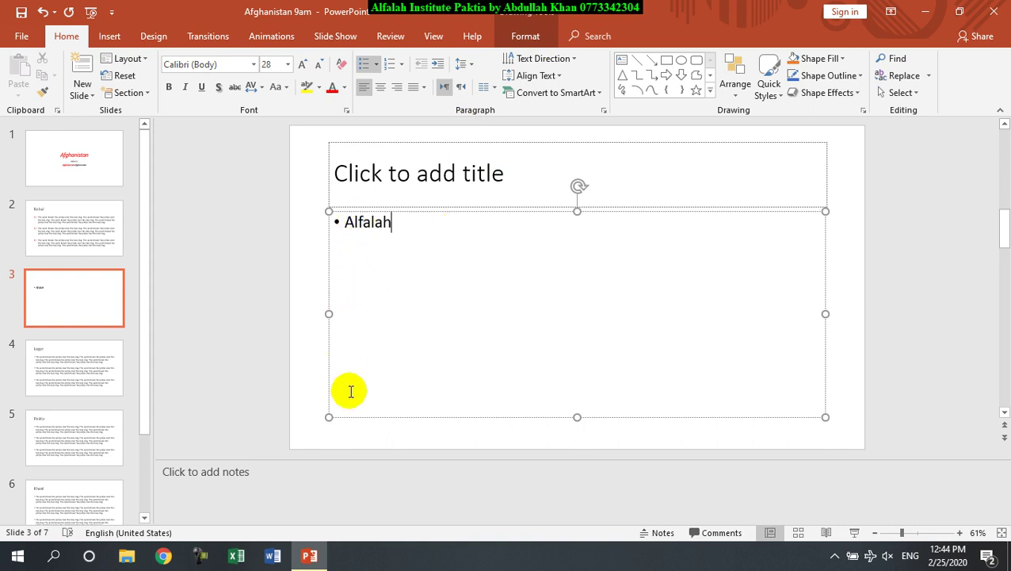
click(548, 77)
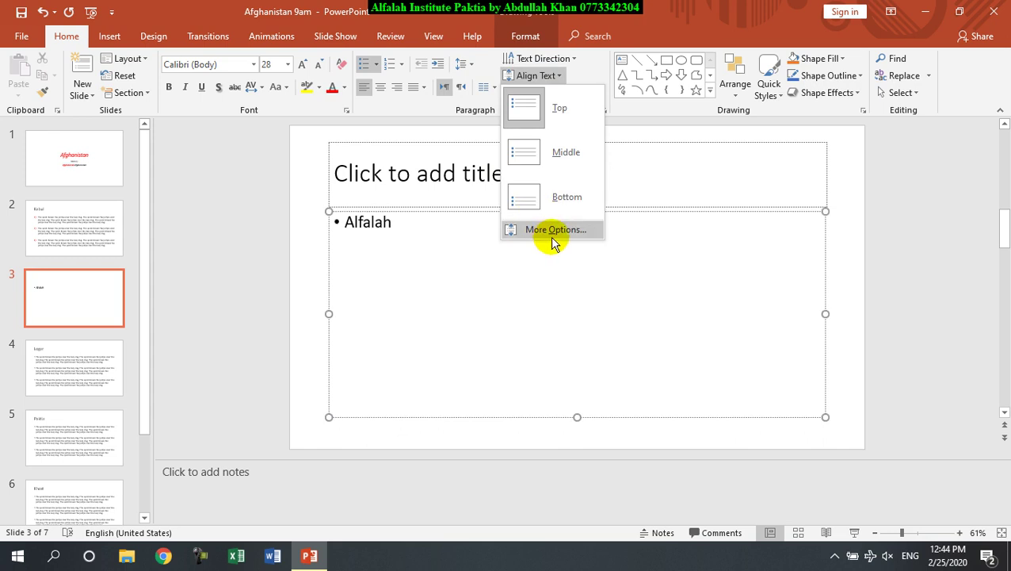
click(426, 297)
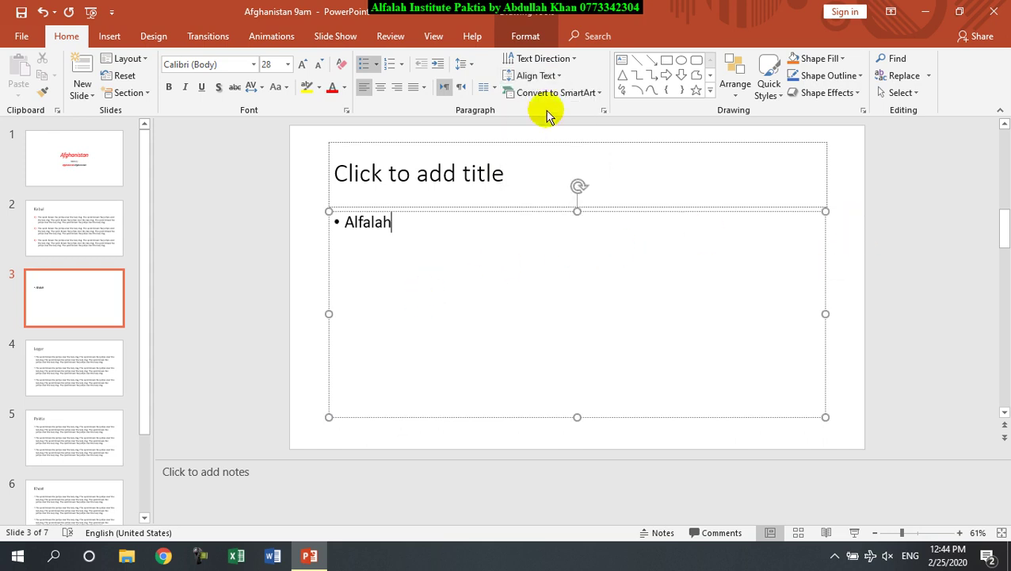
click(420, 157)
Convert the Kabul title on slide 2 into a SmartArt box
click(79, 236)
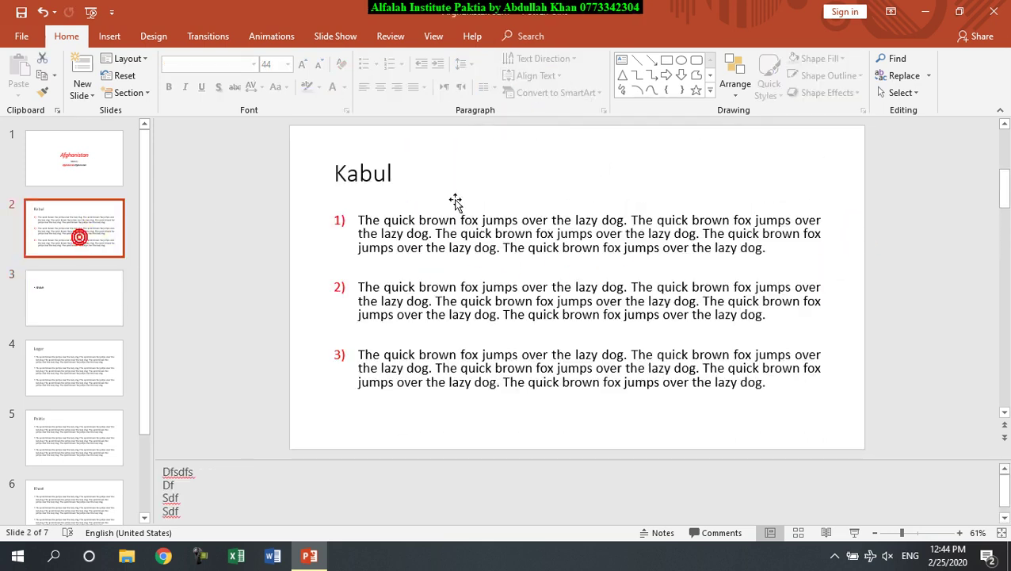
click(358, 174)
click(571, 94)
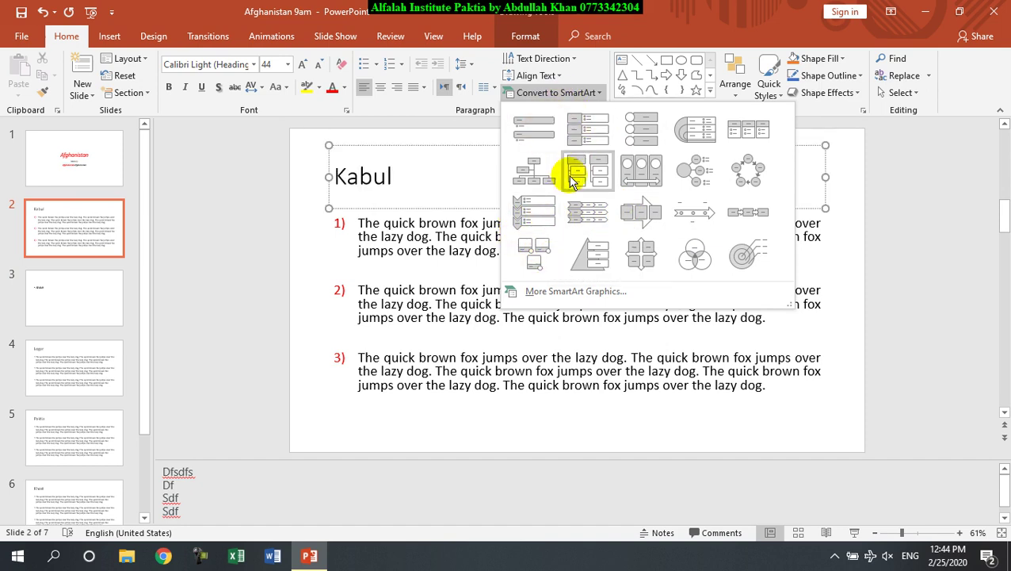
click(542, 140)
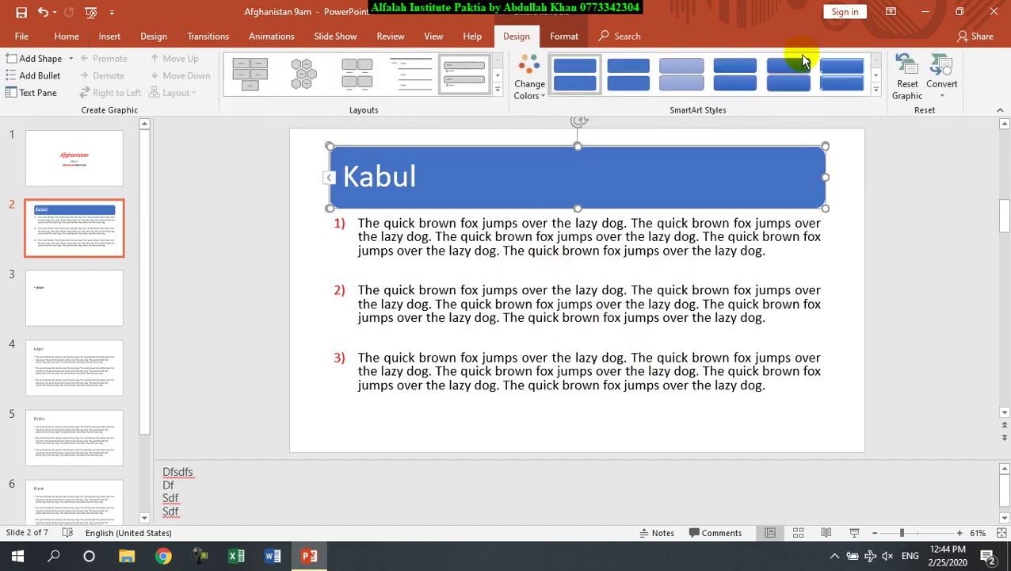
Recolour the Kabul SmartArt orange and give it a 3-D SmartArt style
click(856, 82)
click(528, 82)
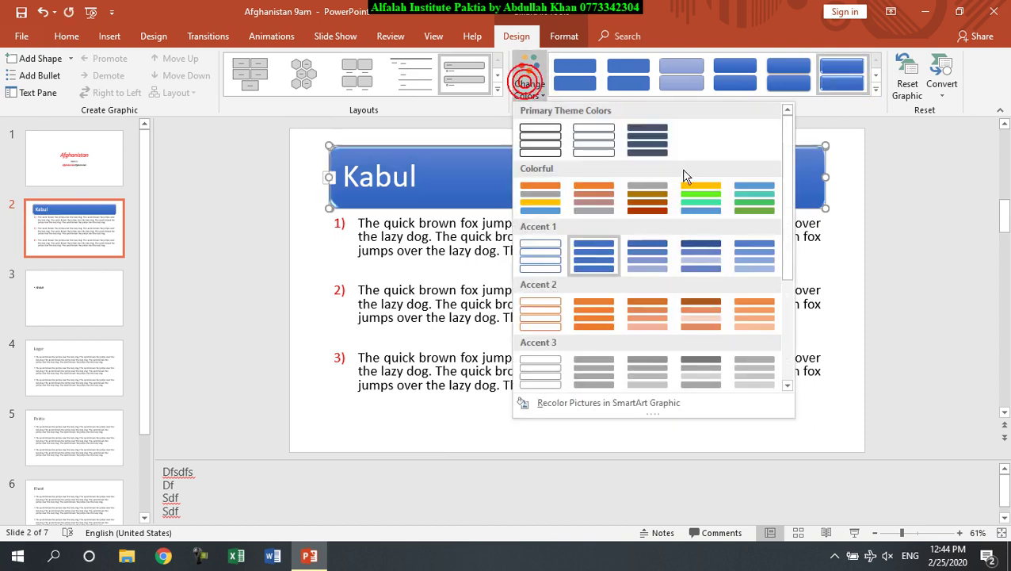
click(538, 194)
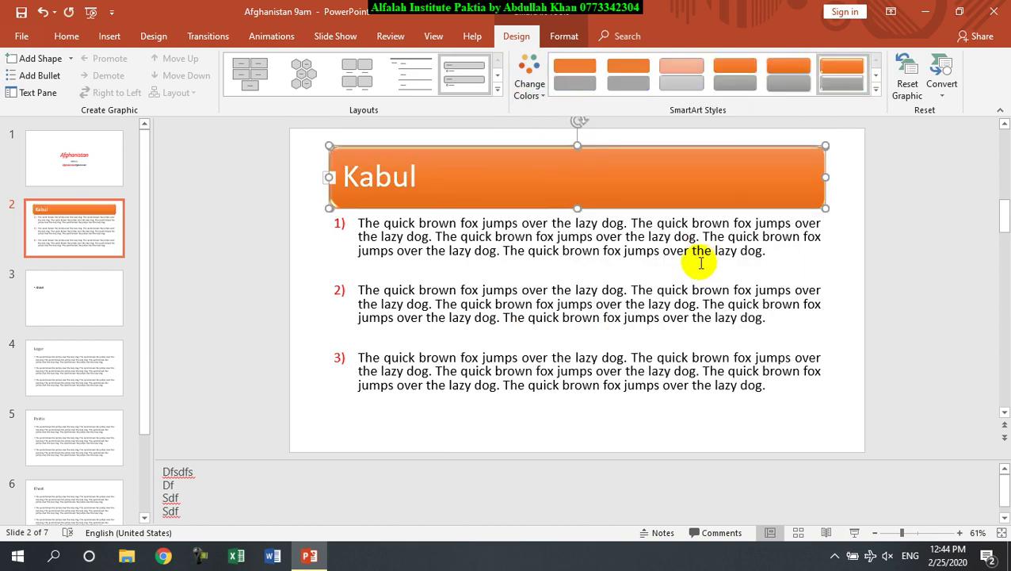
click(875, 88)
click(583, 151)
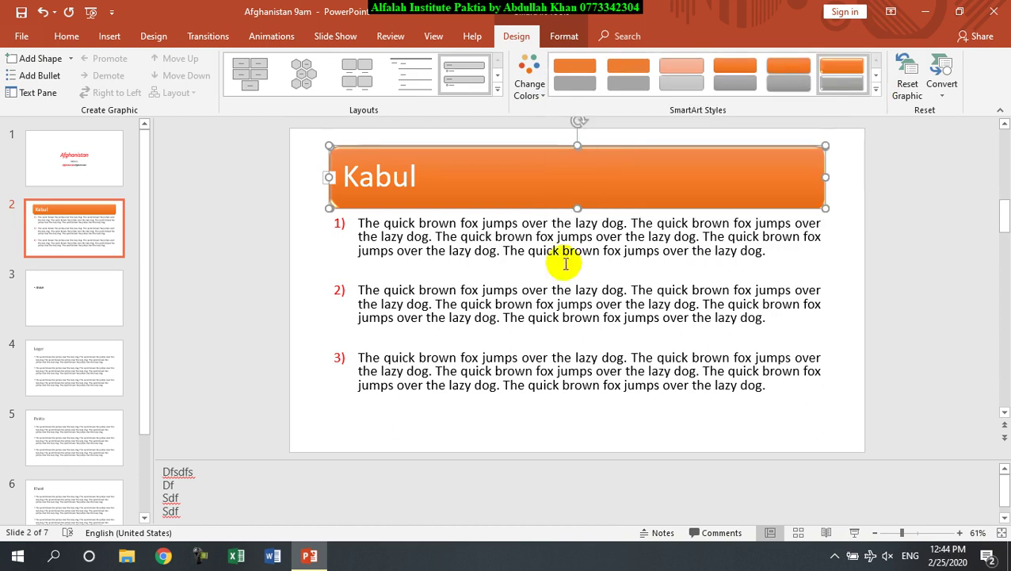
click(564, 263)
click(489, 183)
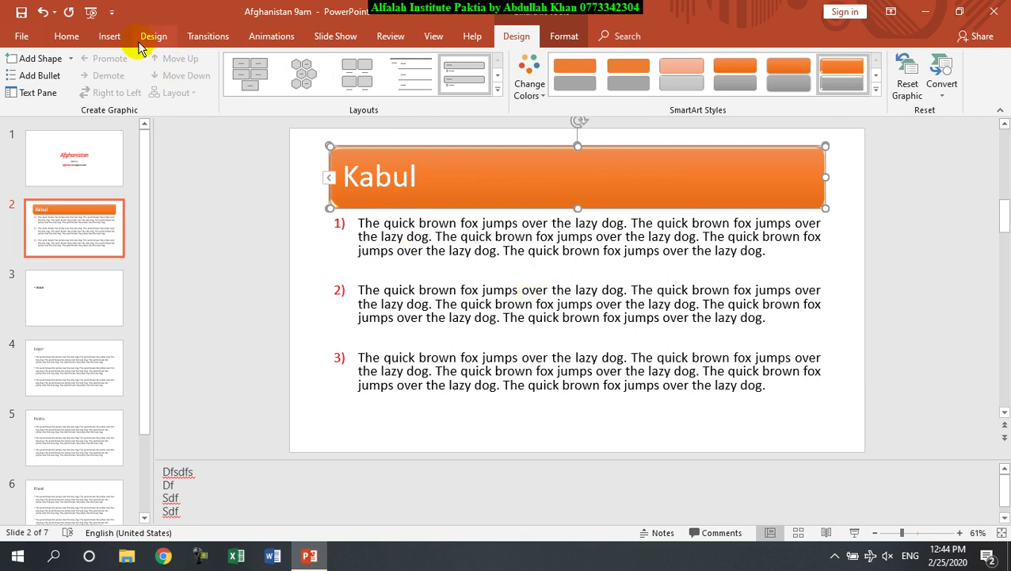
click(68, 37)
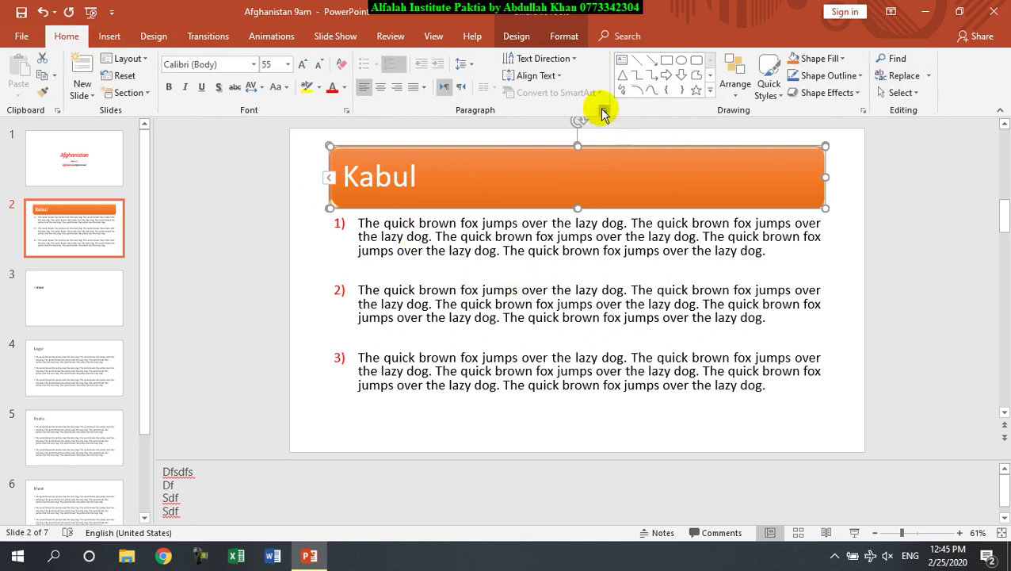
Draw an oval over paragraph 1 and give it a light-blue gradient Quick Style
click(562, 270)
click(710, 92)
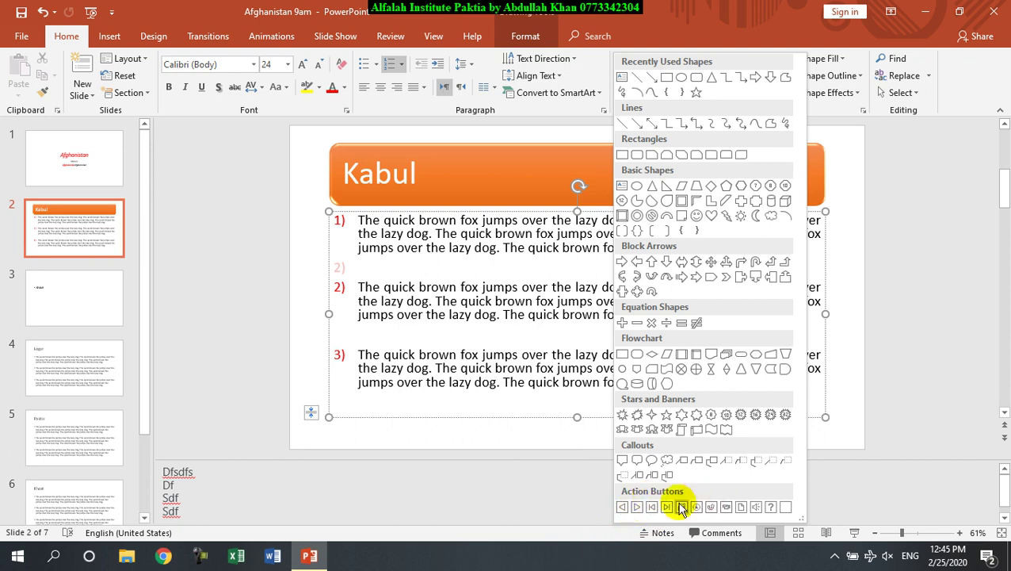
click(463, 252)
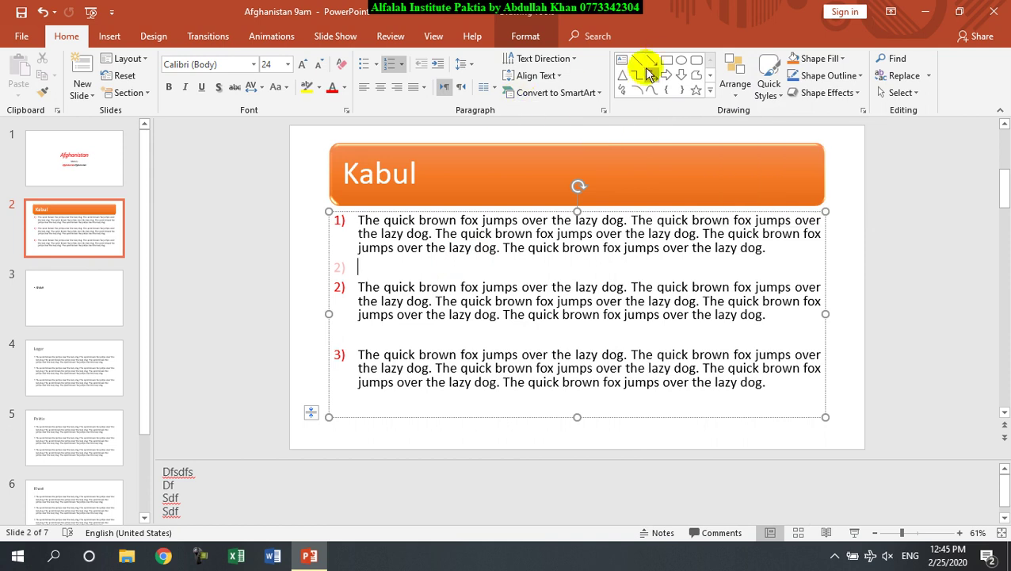
click(681, 60)
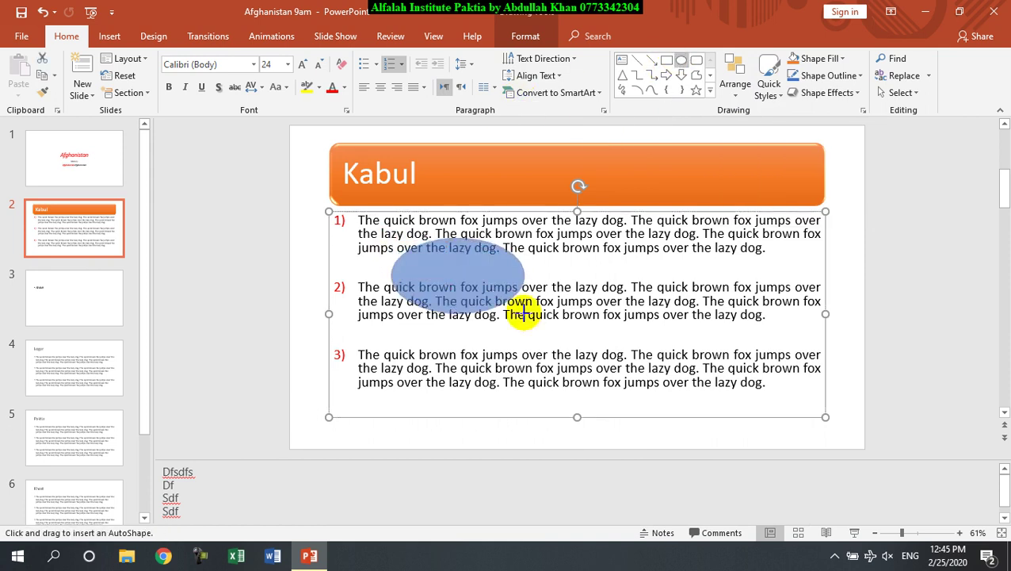
drag(390, 236, 523, 311)
drag(469, 286, 470, 251)
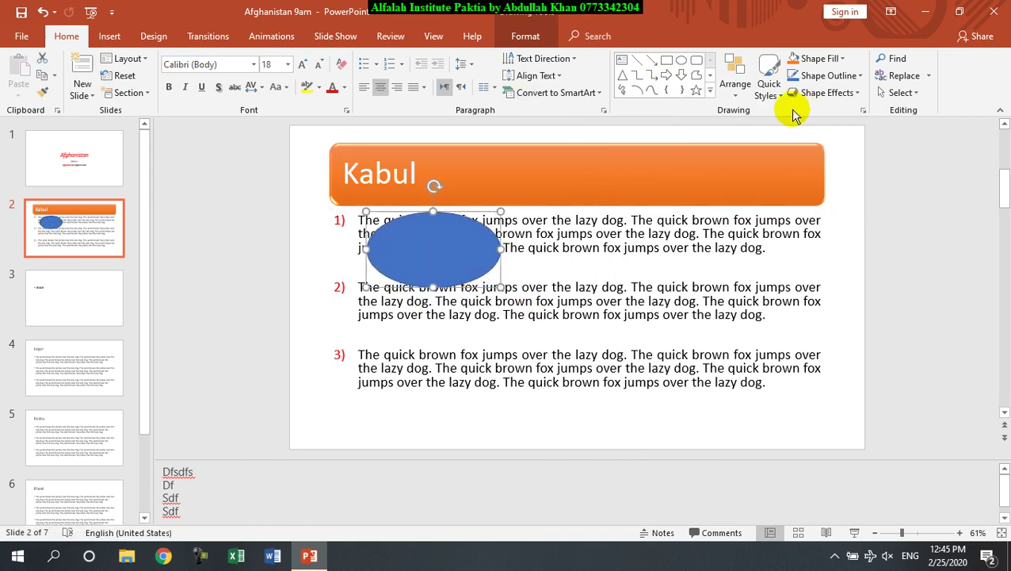
click(767, 87)
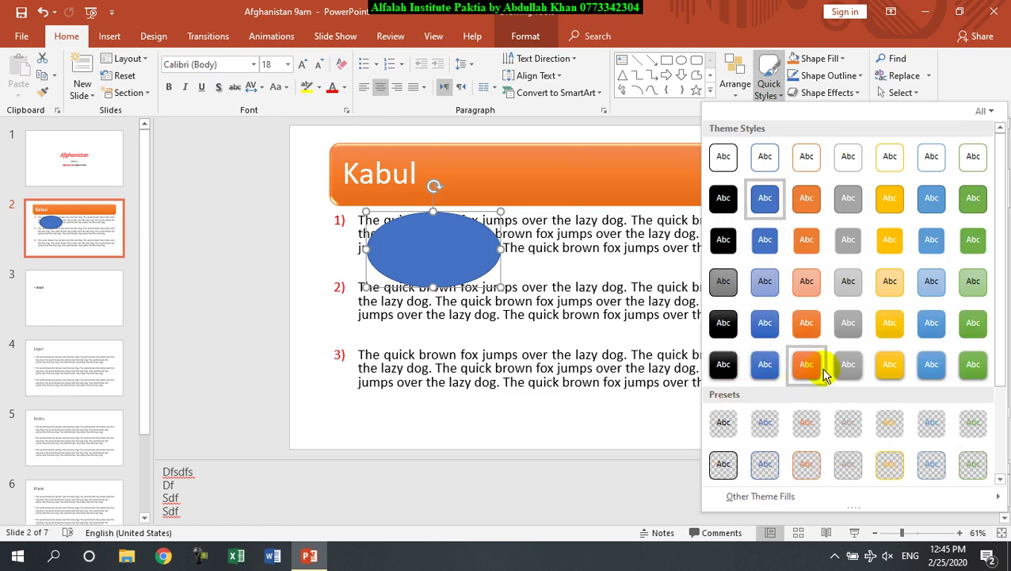
click(931, 363)
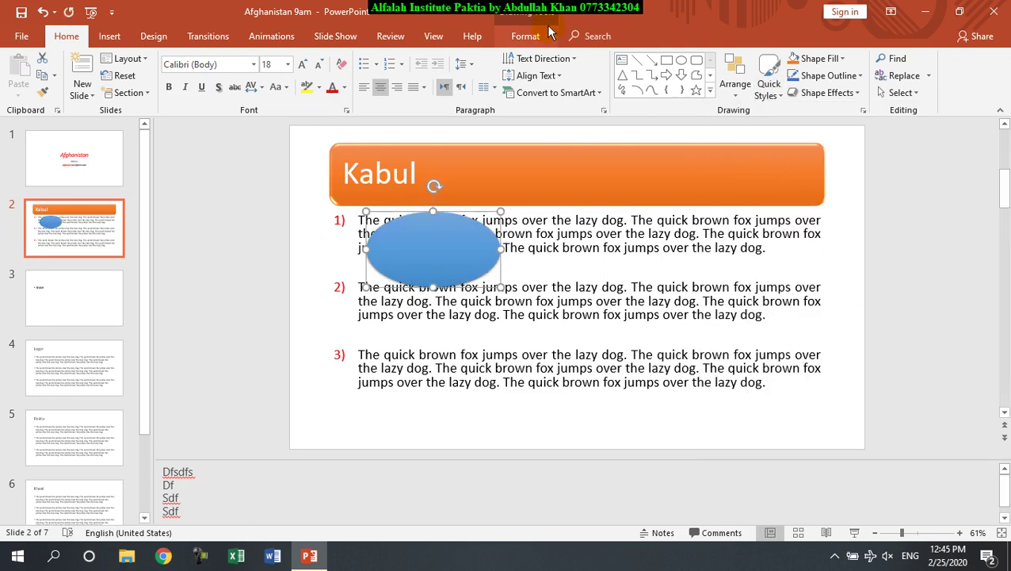
click(735, 93)
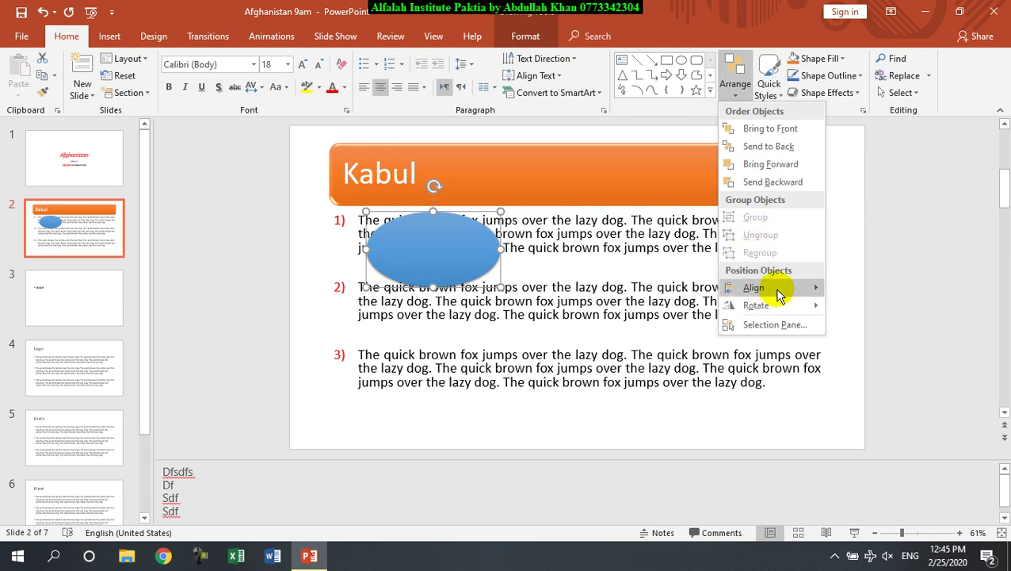
Centre the blue oval horizontally on the slide with Align Center
mouse_move(779, 292)
click(870, 305)
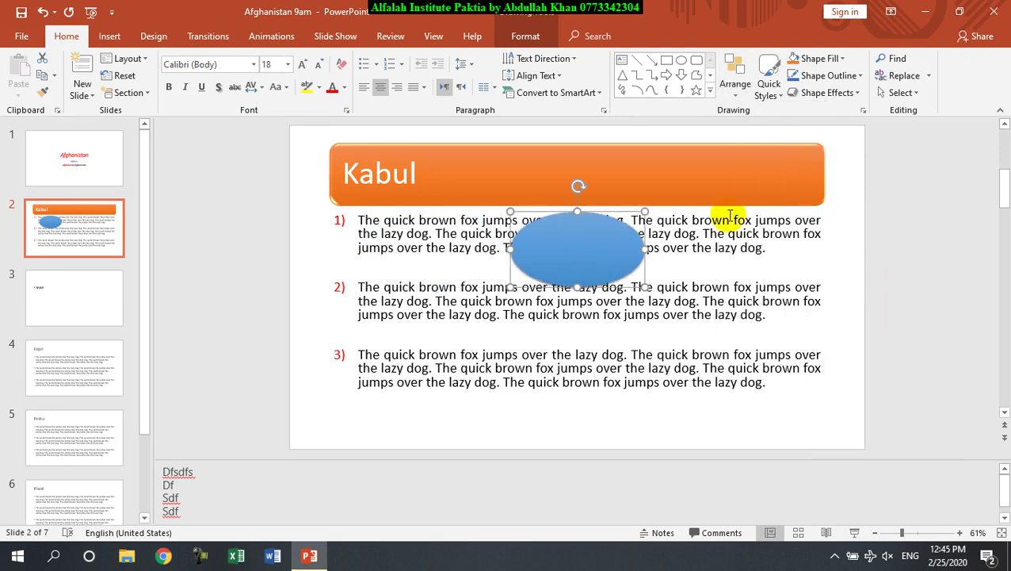
click(734, 73)
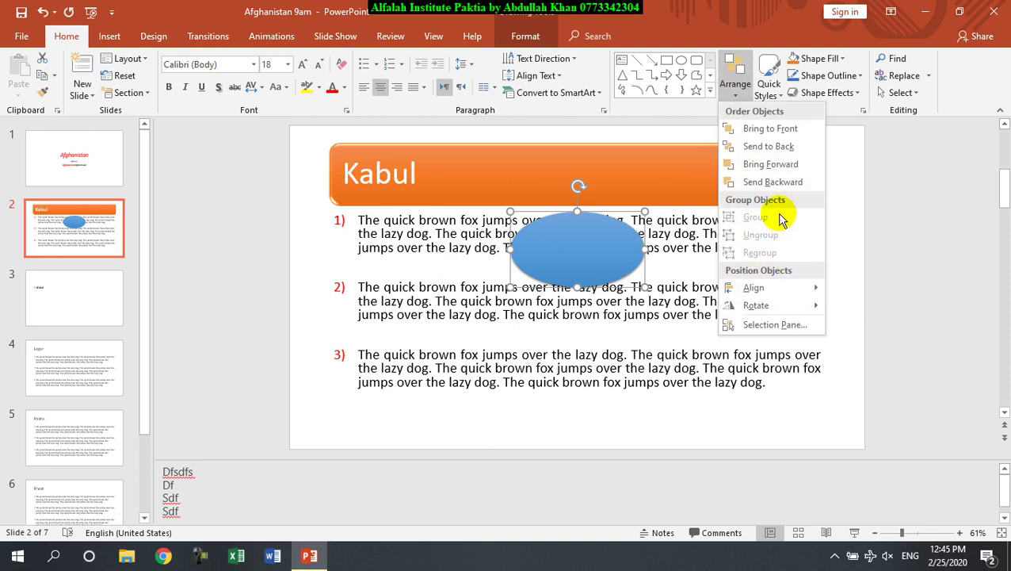
In the Selection Pane, toggle the body and Diagram 3 visibility, then show all objects
mouse_move(793, 305)
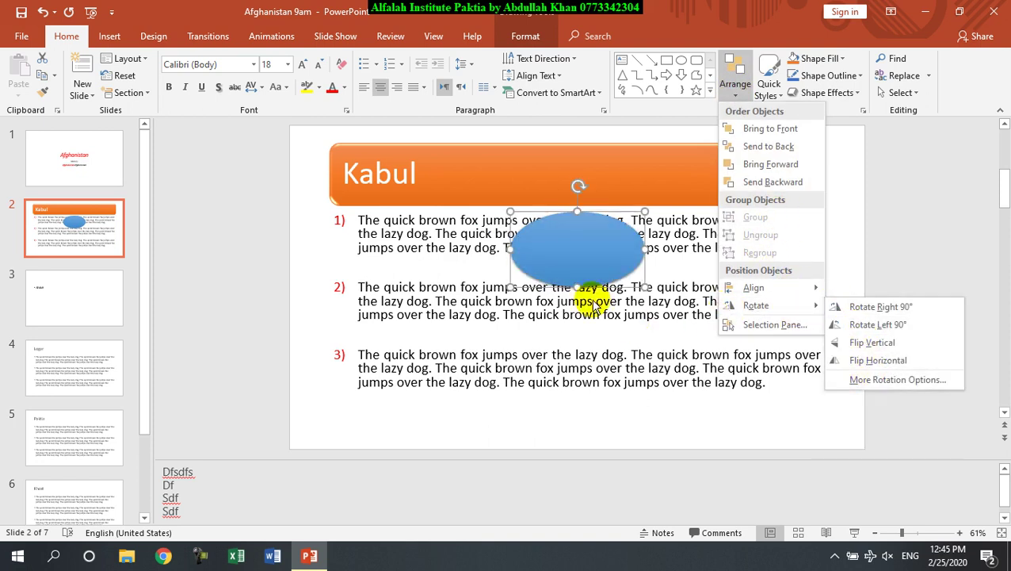
click(763, 325)
click(897, 218)
click(894, 202)
click(993, 201)
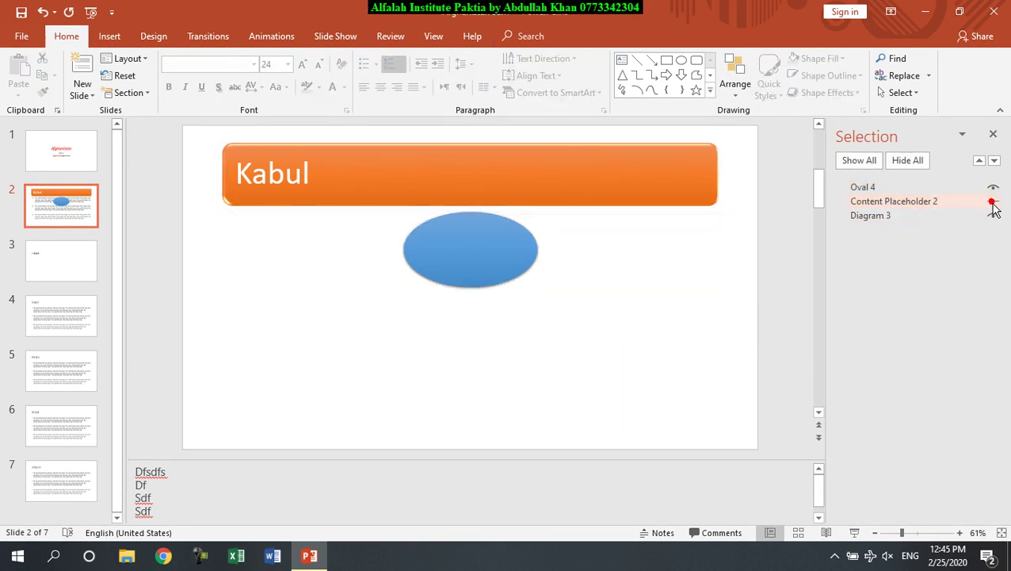
click(993, 201)
click(993, 216)
click(993, 215)
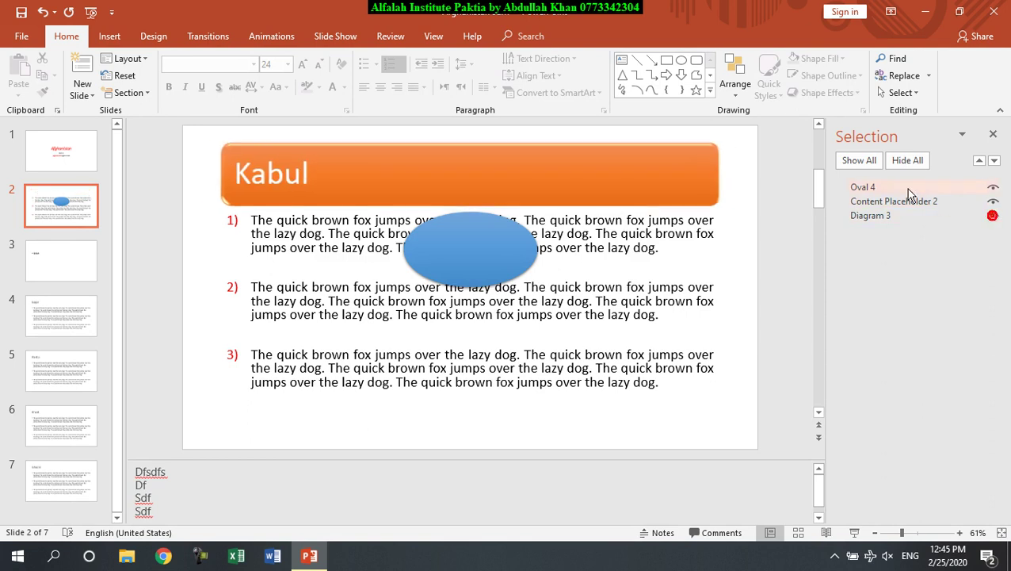
click(900, 162)
click(860, 161)
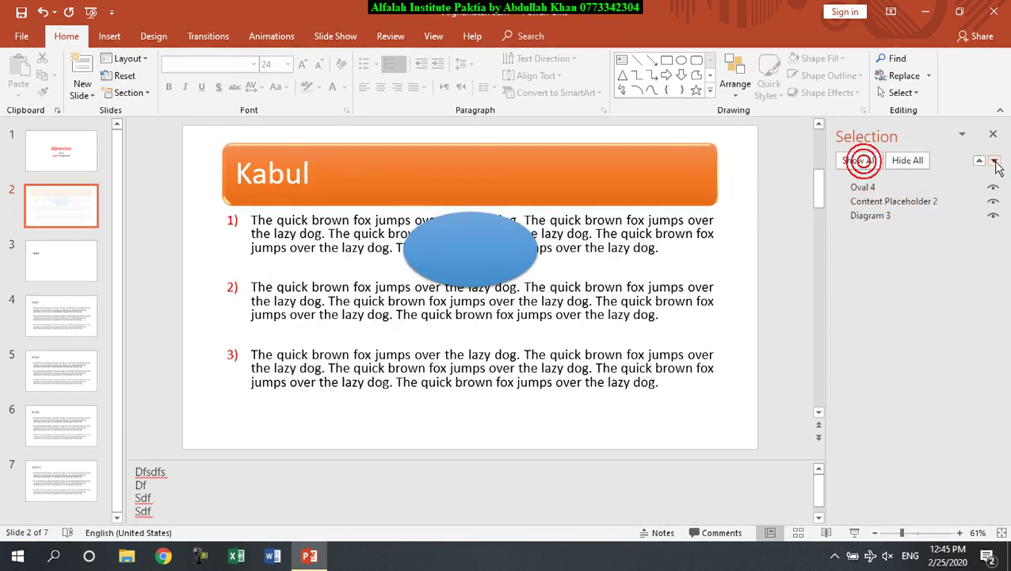
click(993, 135)
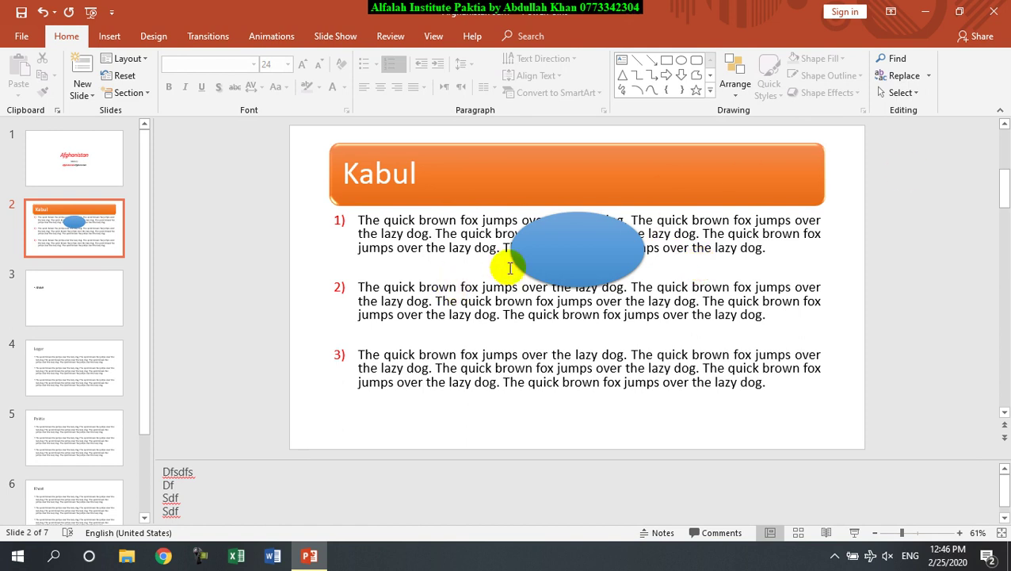
Fill the oval with brown marble texture, then with the title's orange via the eyedropper
click(572, 264)
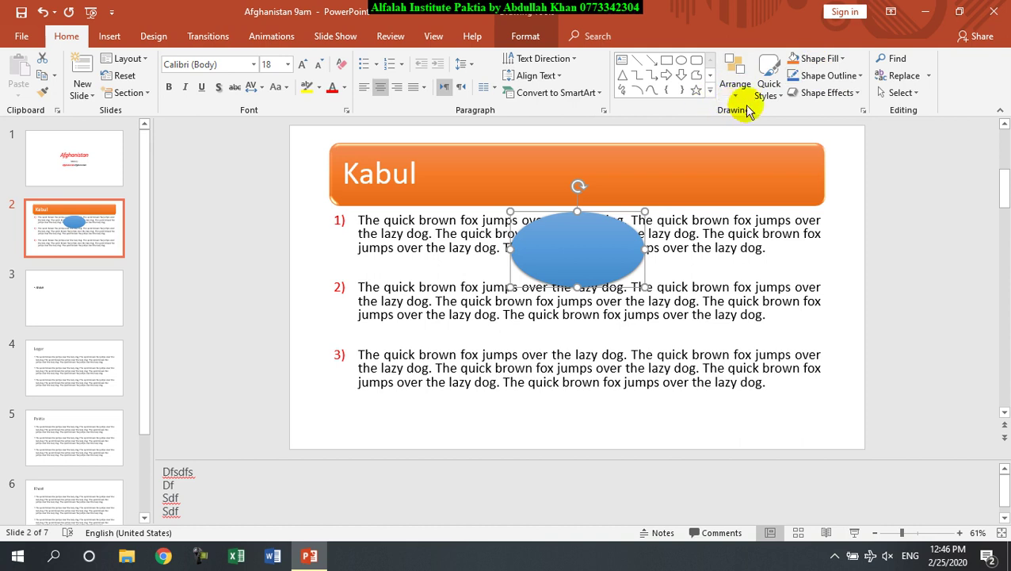
click(835, 59)
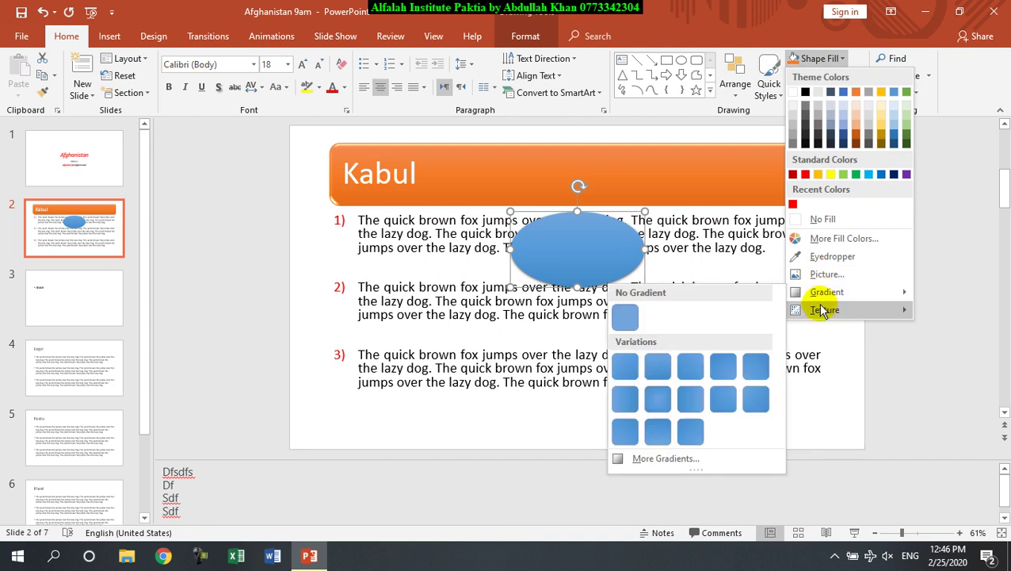
mouse_move(819, 310)
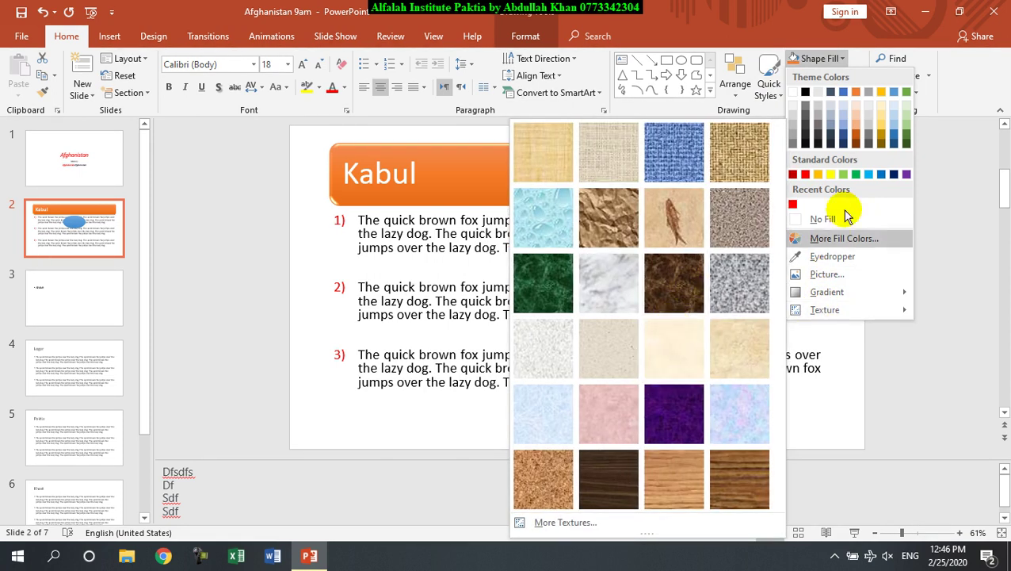
click(672, 293)
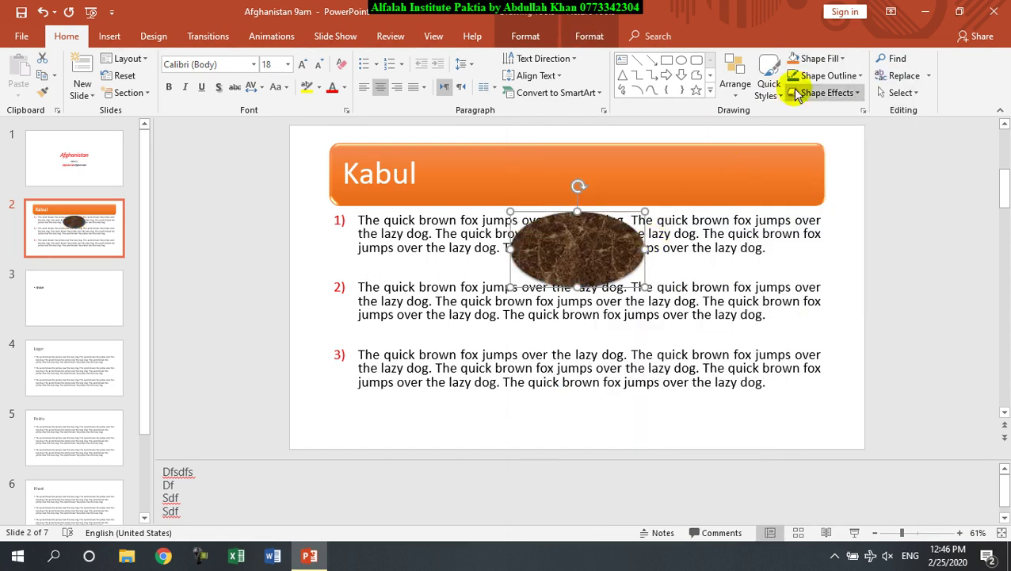
click(824, 58)
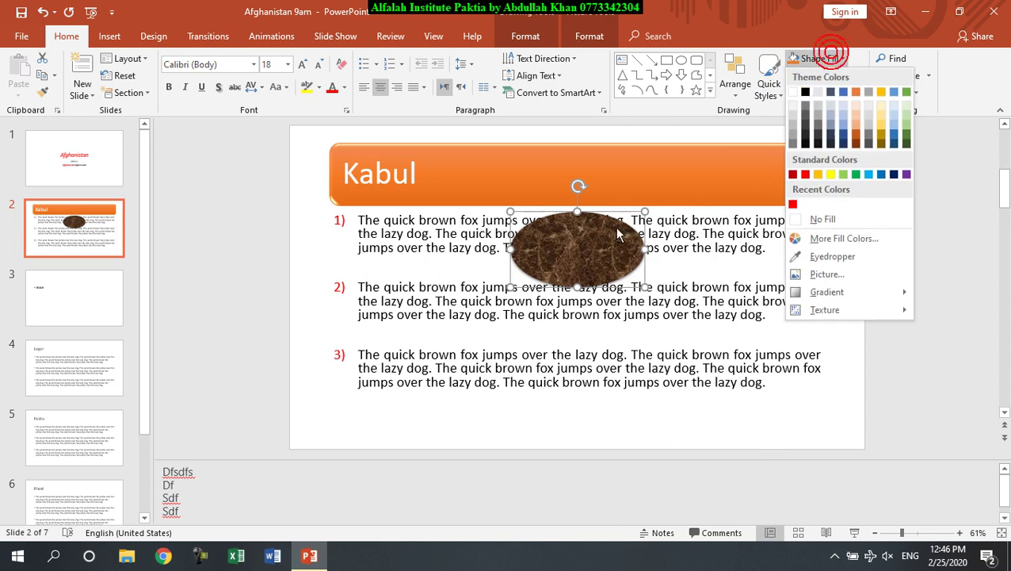
click(824, 257)
click(717, 181)
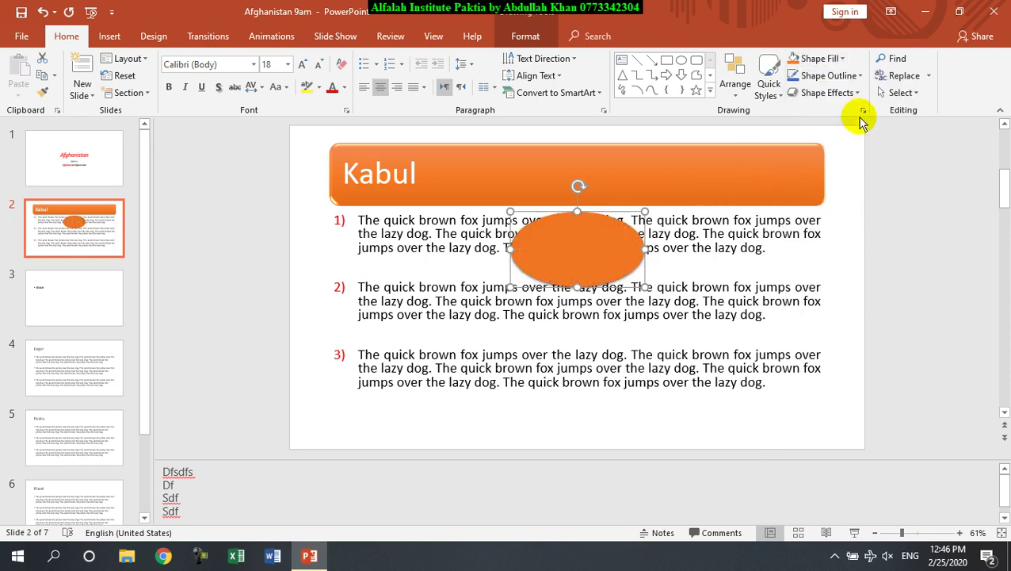
click(840, 60)
click(840, 63)
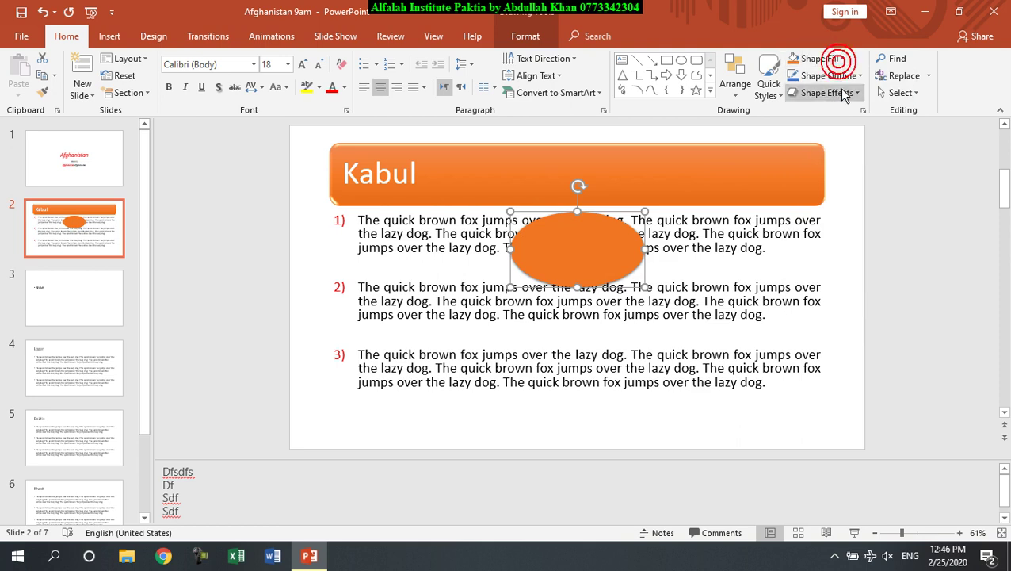
Give the oval a red outline and the first 3-D preset, then delete it
click(860, 76)
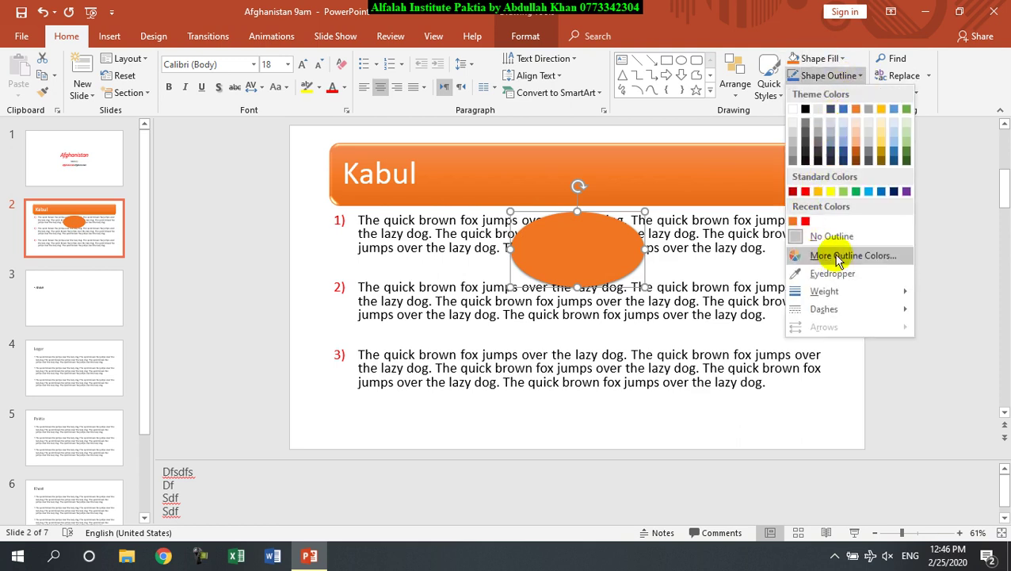
click(805, 191)
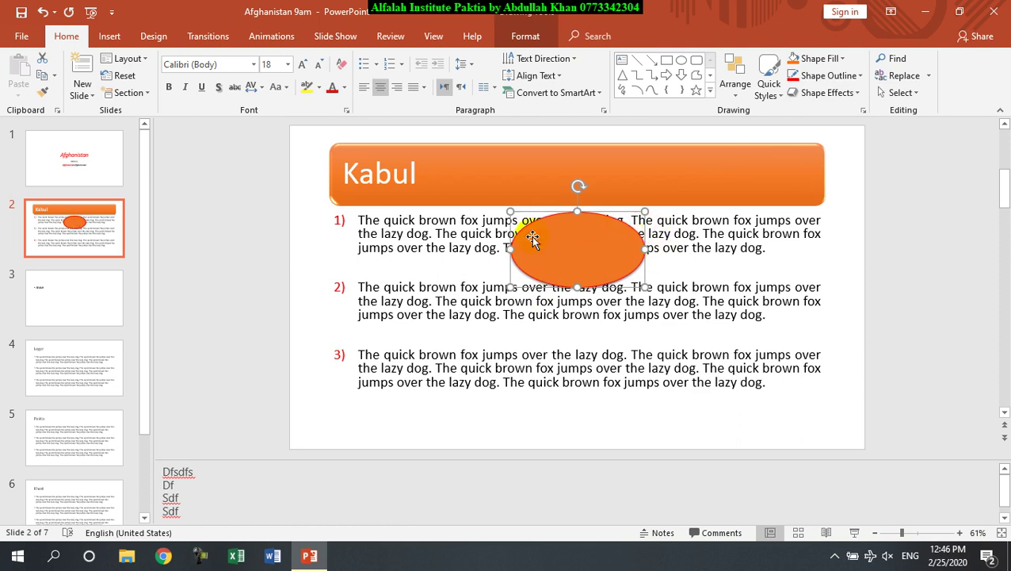
click(842, 101)
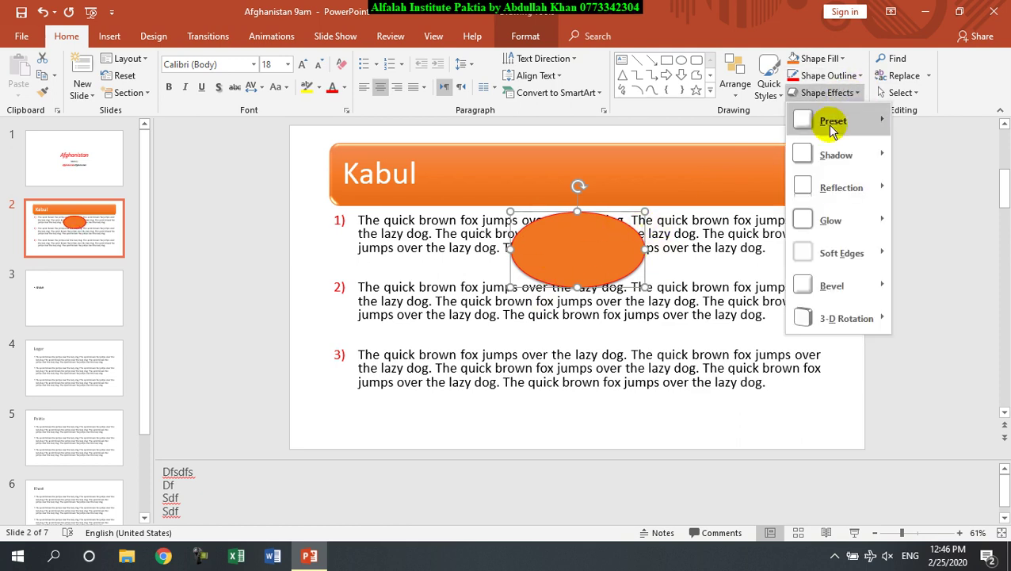
mouse_move(832, 126)
click(646, 194)
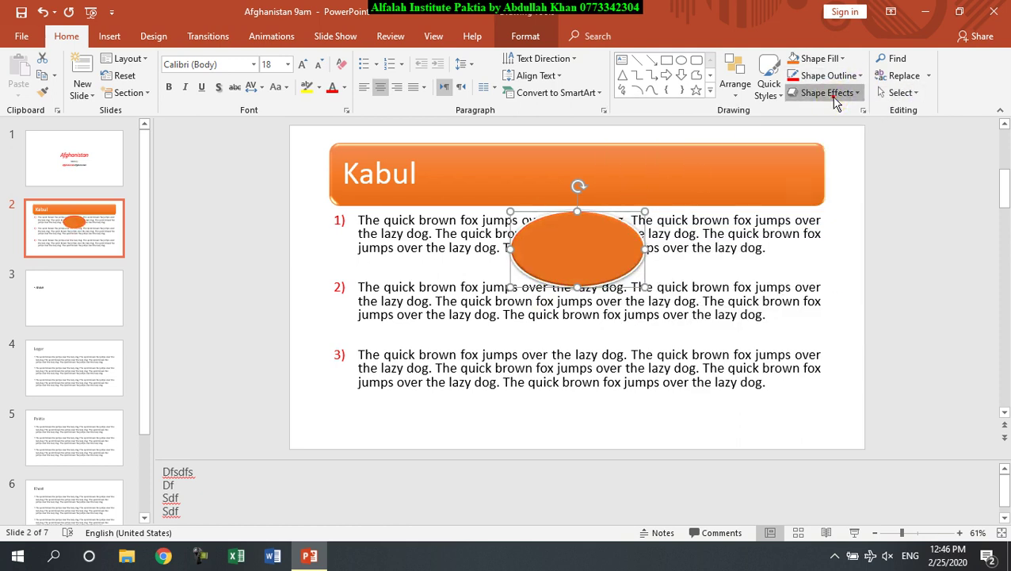
click(837, 95)
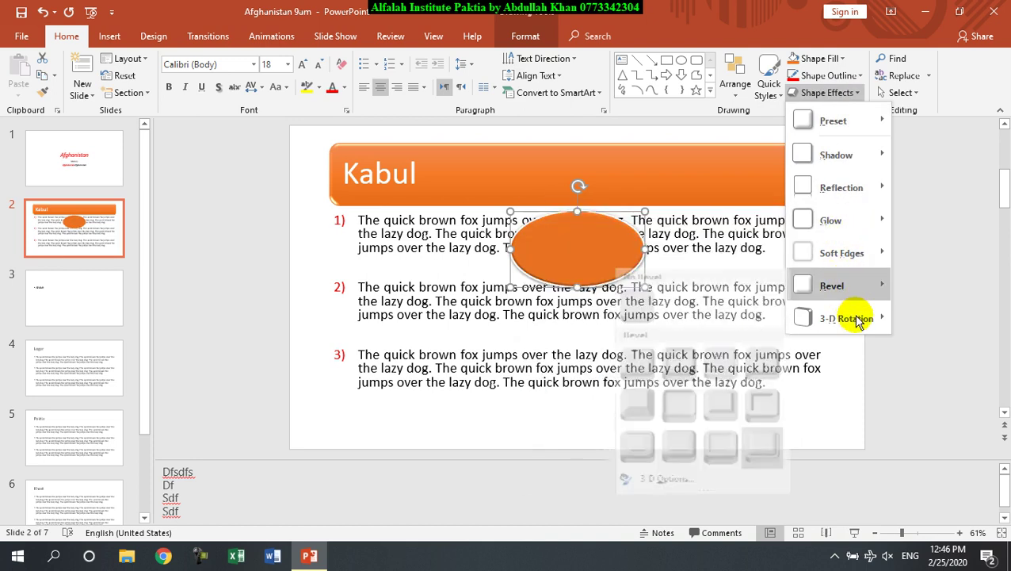
mouse_move(832, 318)
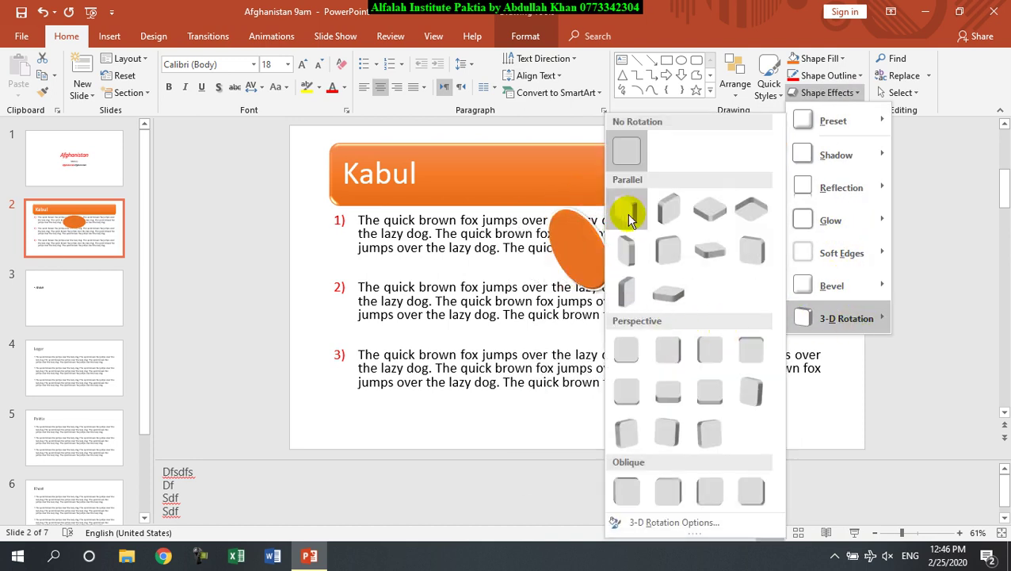
click(535, 253)
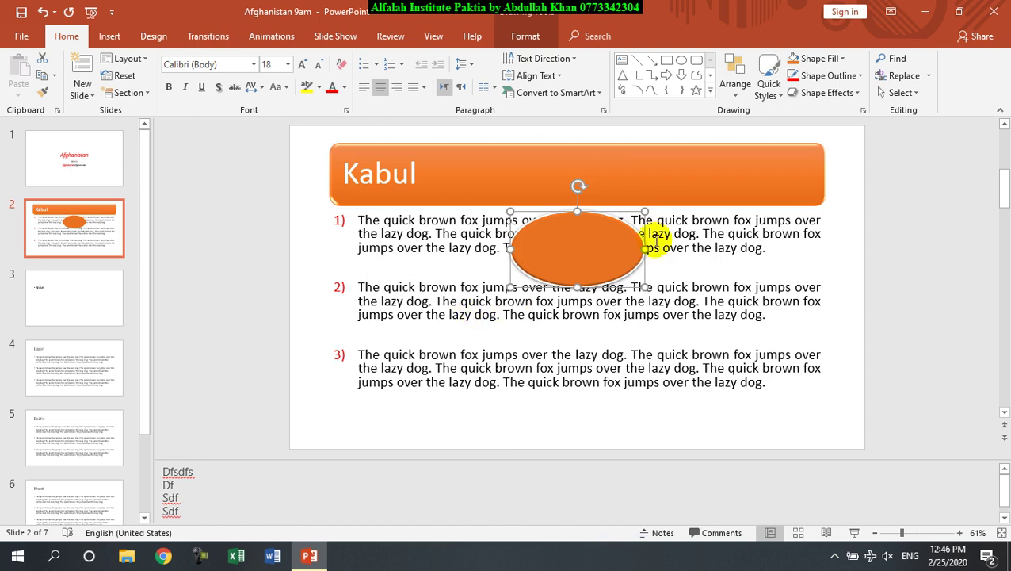
key(Delete)
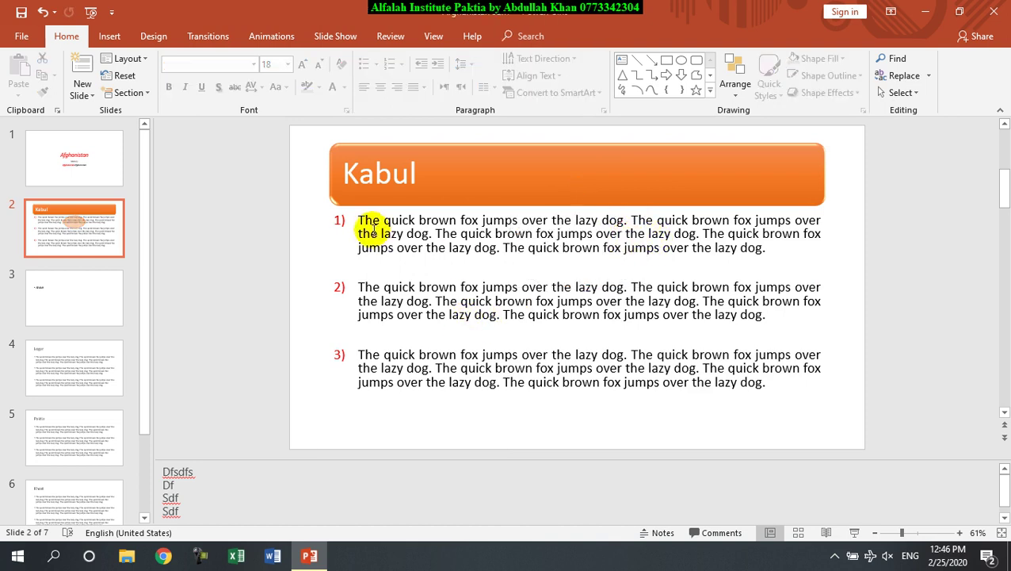
click(371, 222)
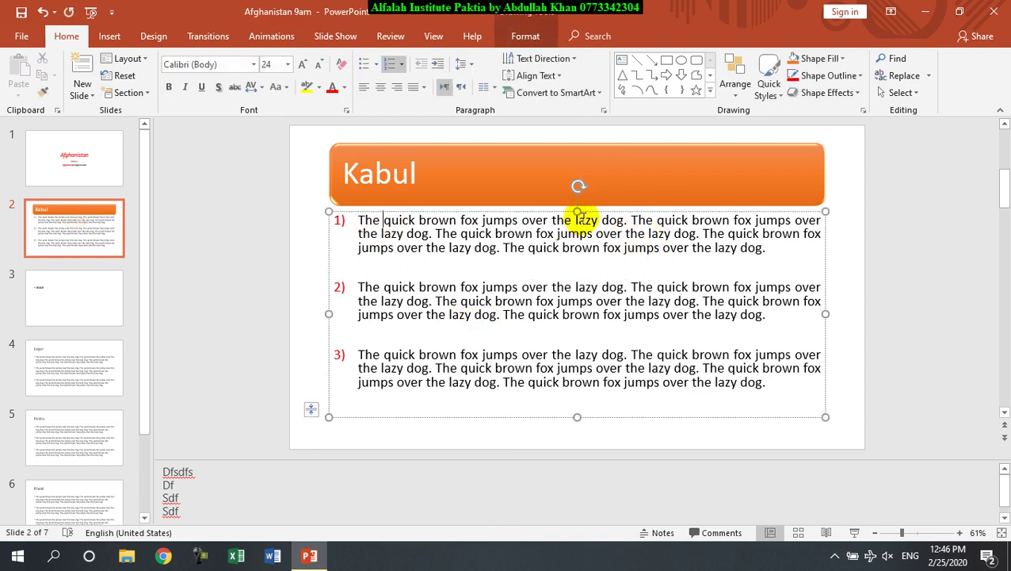
click(895, 58)
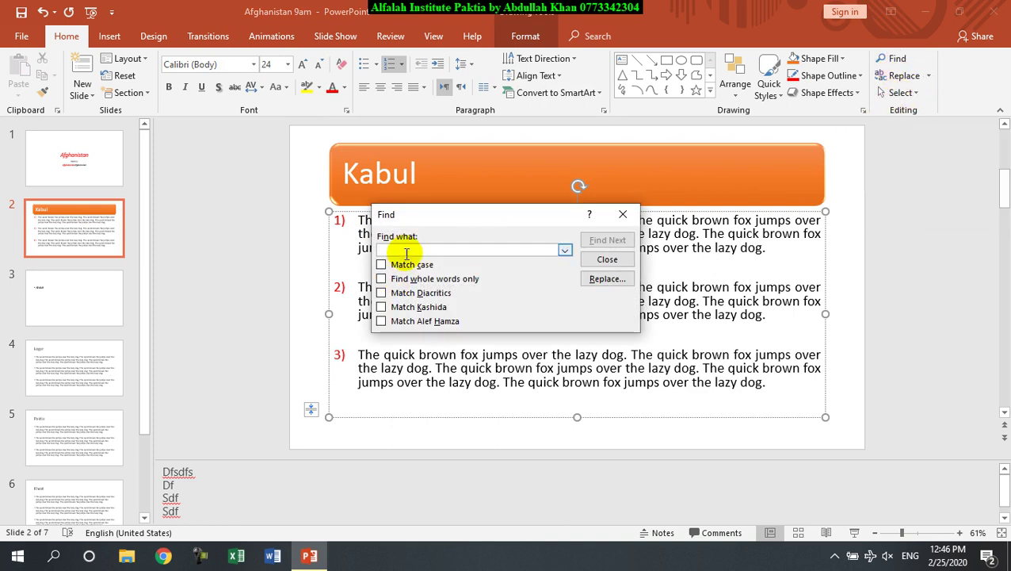
text(fox)
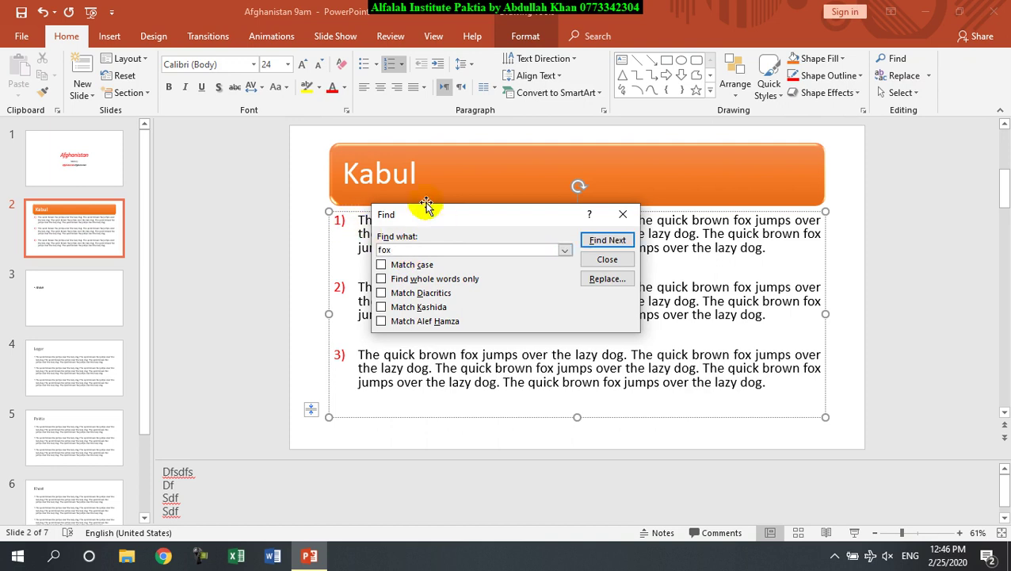
mouse_move(456, 215)
mouse_down()
mouse_move(619, 147)
mouse_move(252, 119)
mouse_up()
click(583, 147)
click(745, 177)
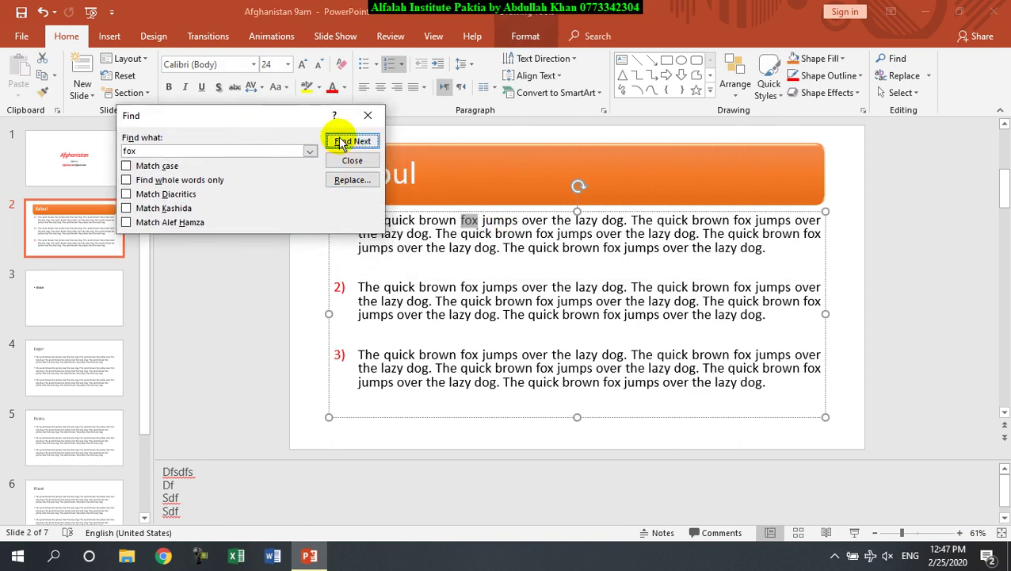
click(340, 139)
click(347, 143)
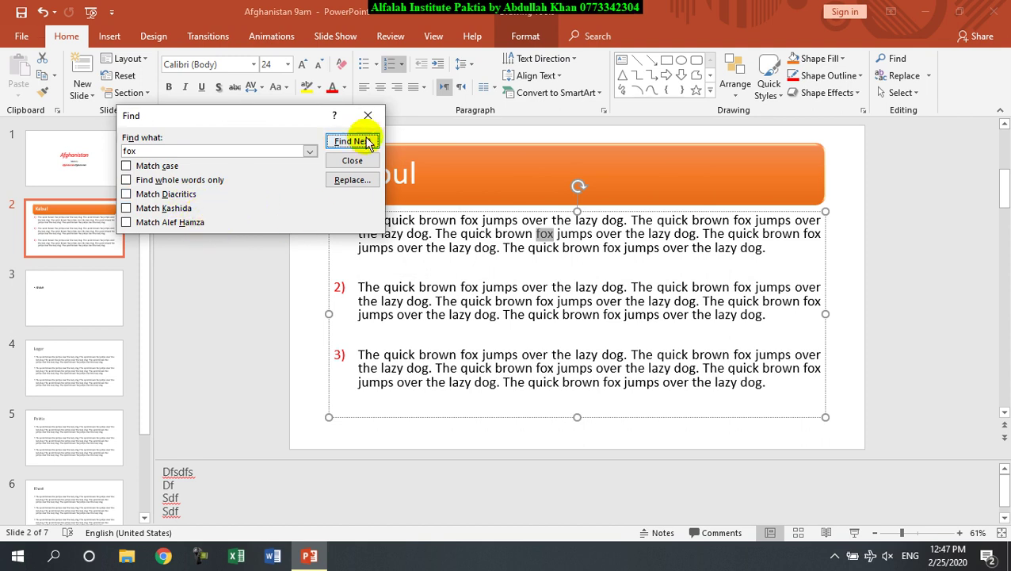
click(352, 160)
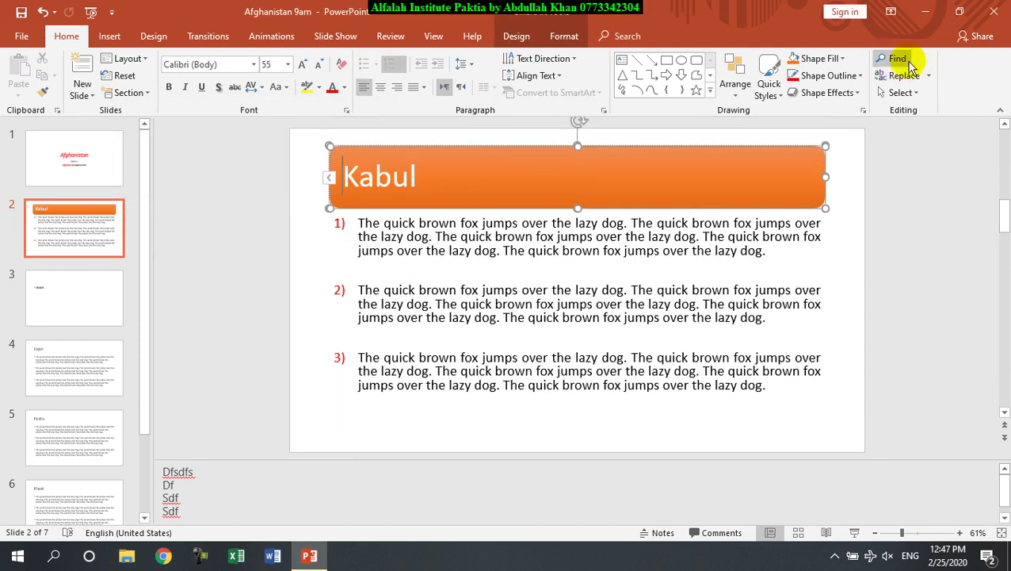
Replace all 75 occurrences of 'fox' with 'wolf' and close the Replace dialog
click(903, 76)
text(wolf)
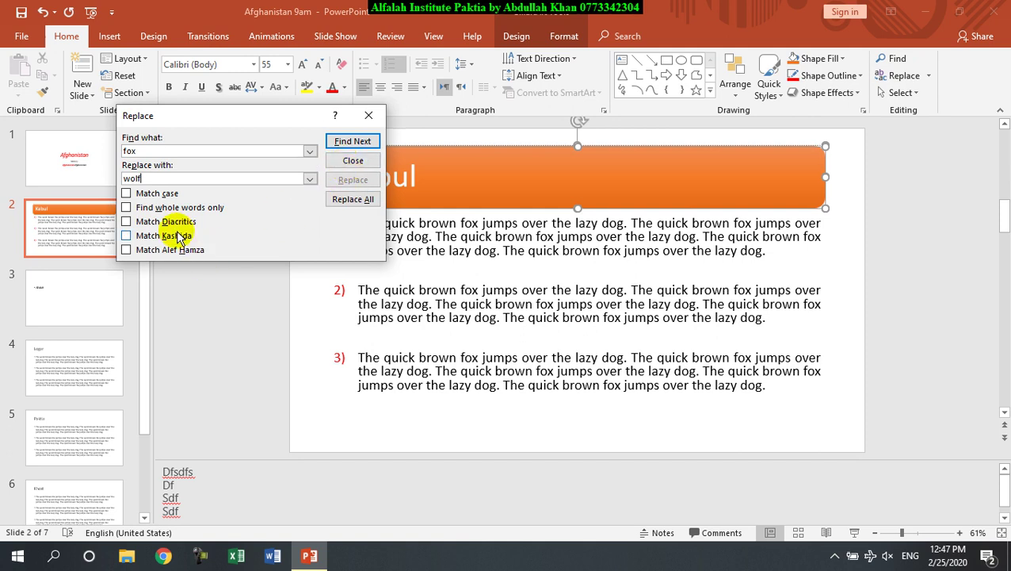
click(351, 141)
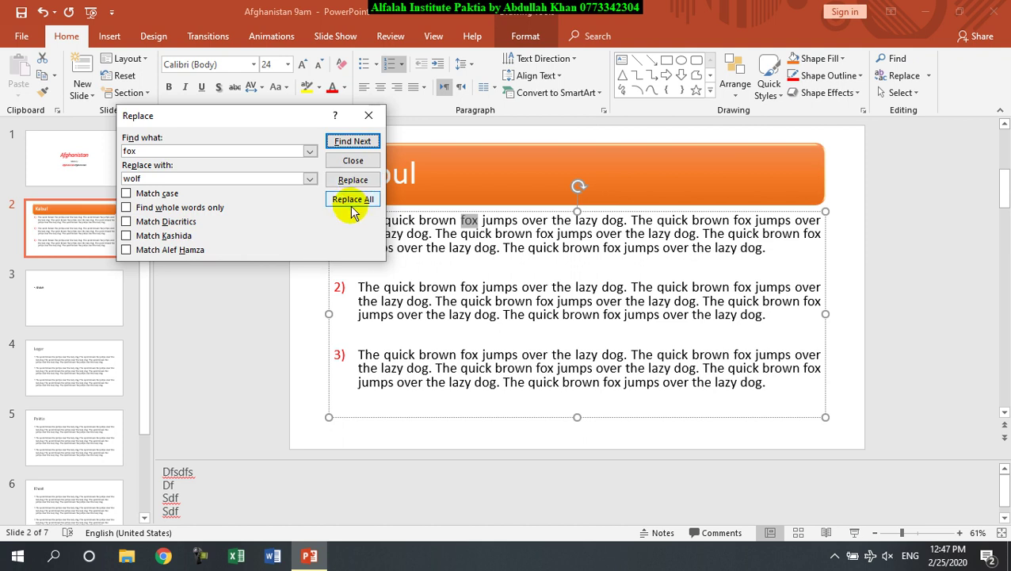
click(354, 199)
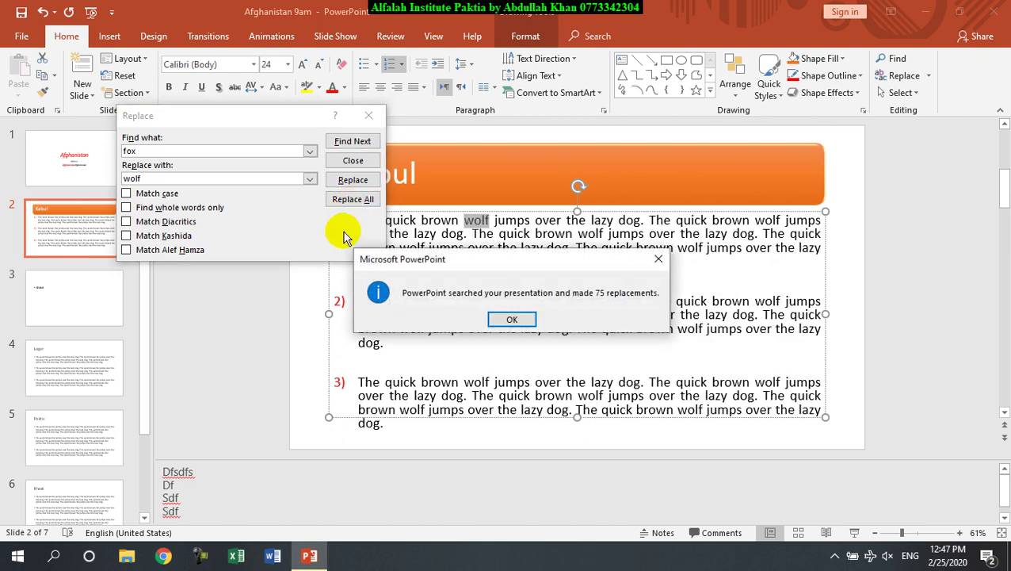
click(523, 319)
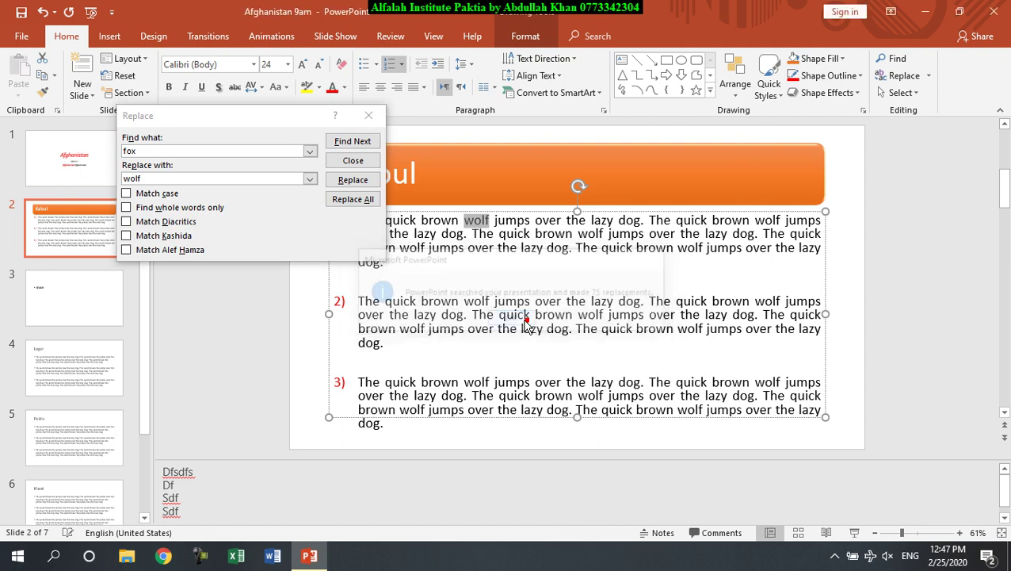
drag(285, 126, 184, 225)
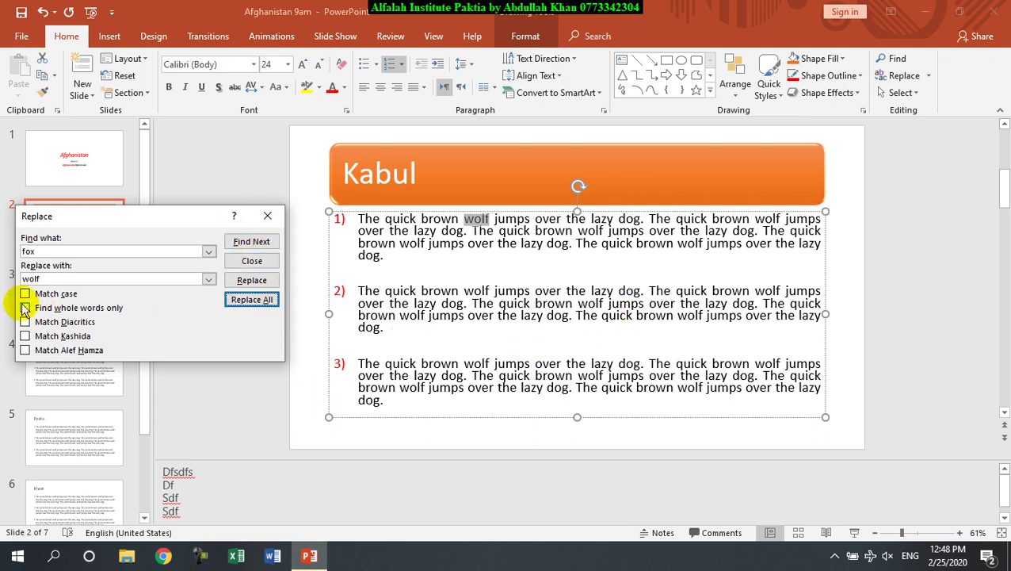
click(267, 216)
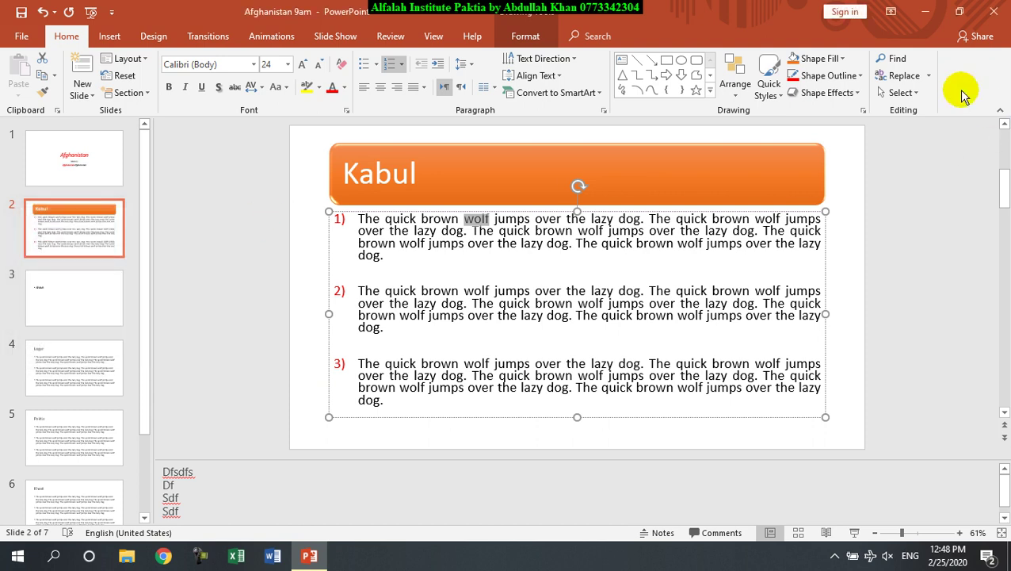
Set the Kabul title font to Adobe Ming Std L
double_click(392, 173)
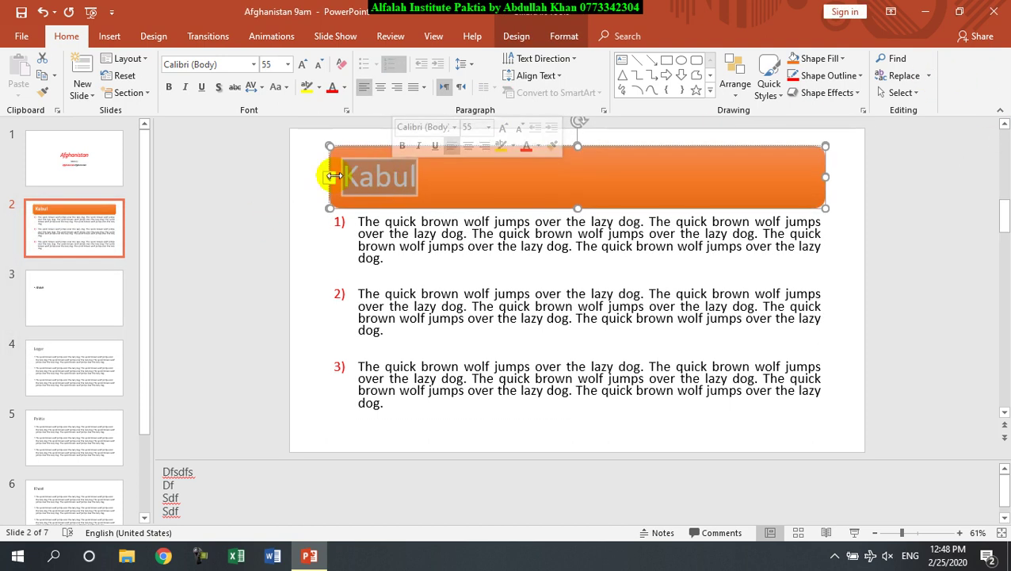
click(253, 65)
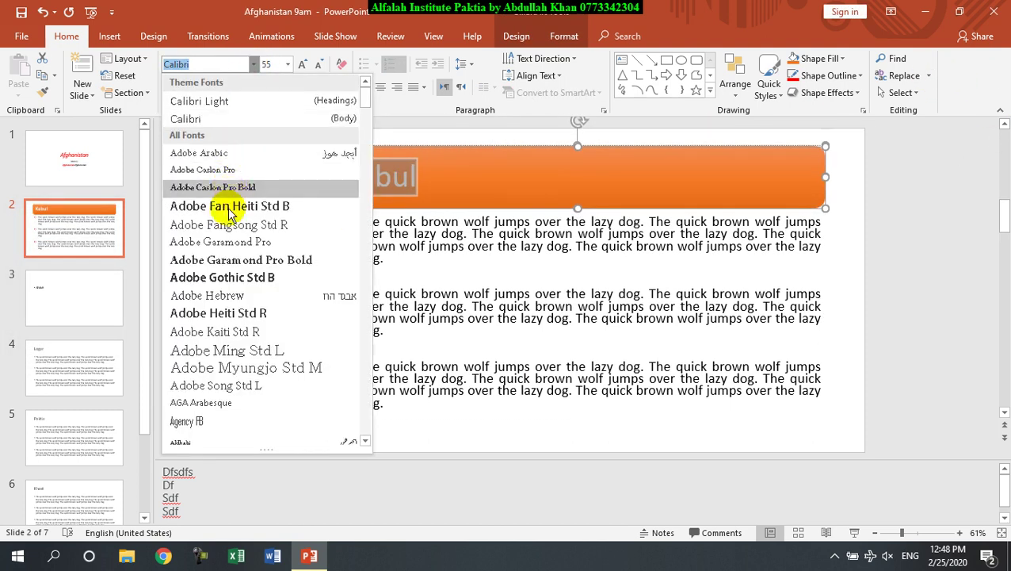
click(250, 352)
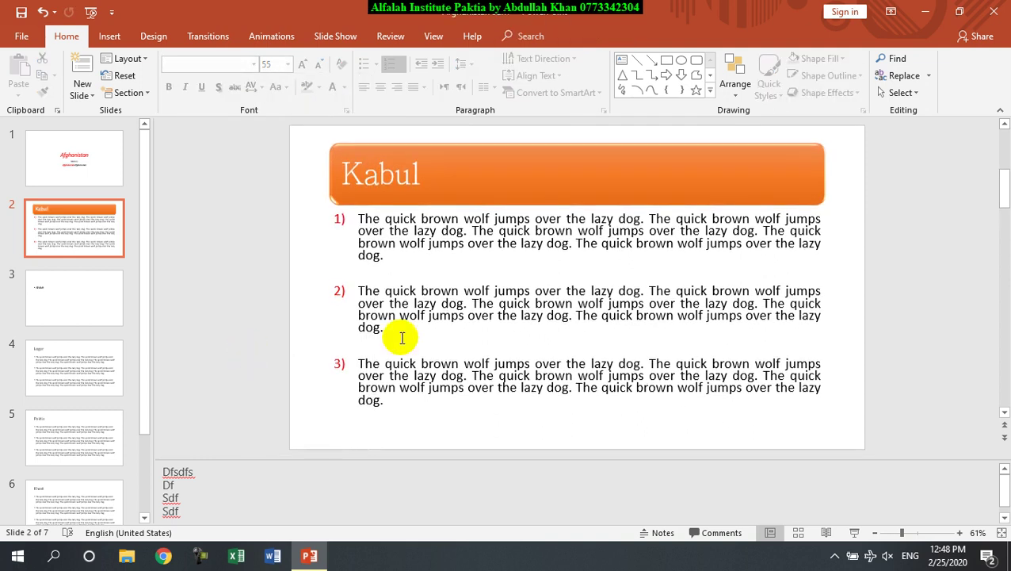
Replace the title's Adobe Ming Std L font with Kozuka Mincho Pro H
double_click(401, 177)
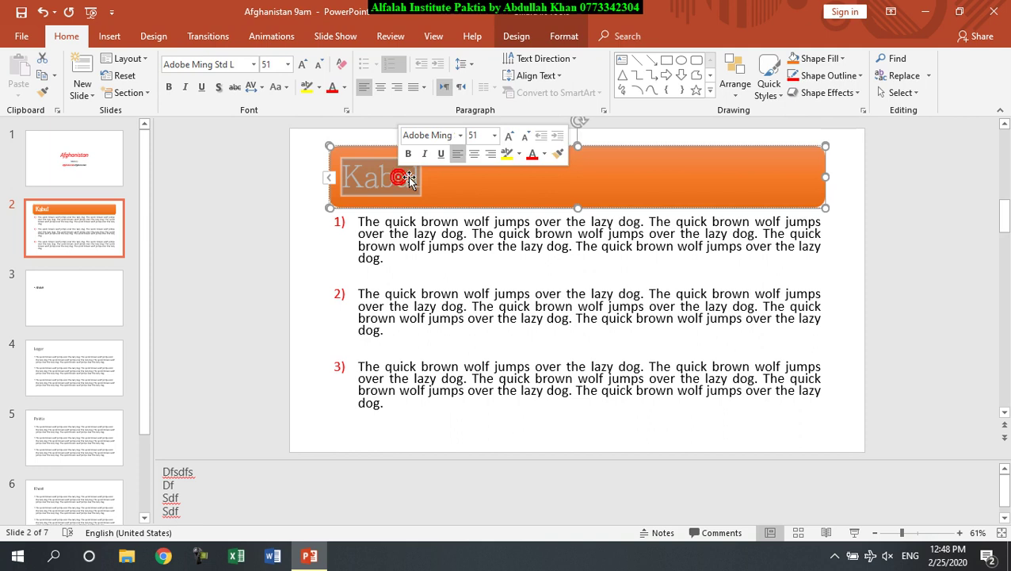
click(929, 75)
click(934, 118)
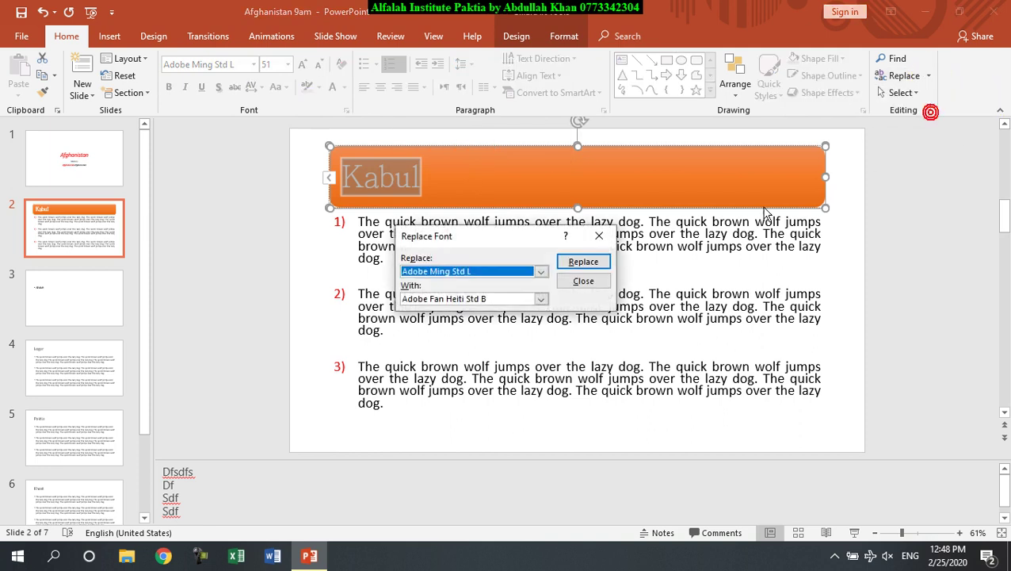
click(540, 301)
scroll(527, 341, down, 10)
click(459, 416)
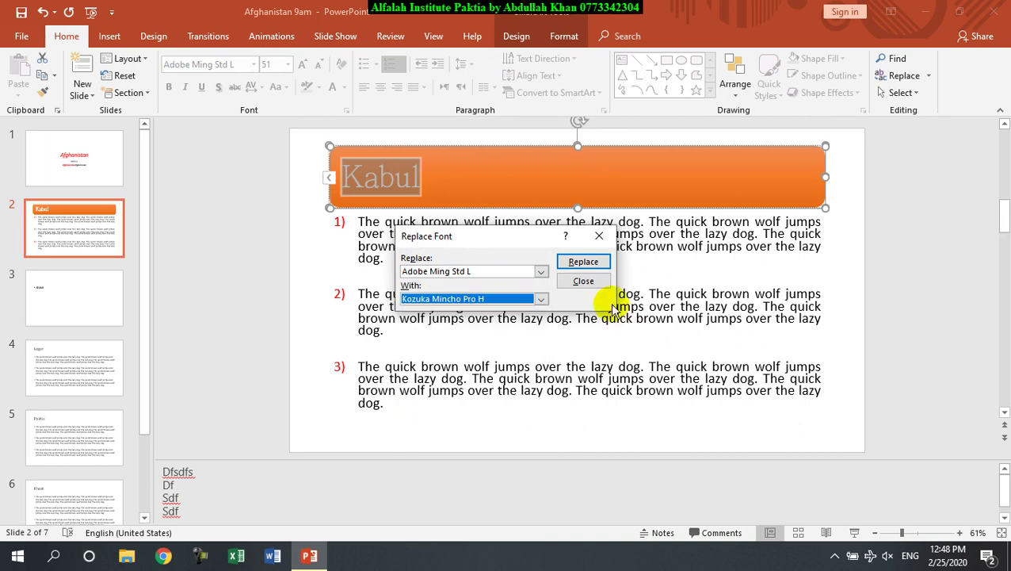
click(583, 262)
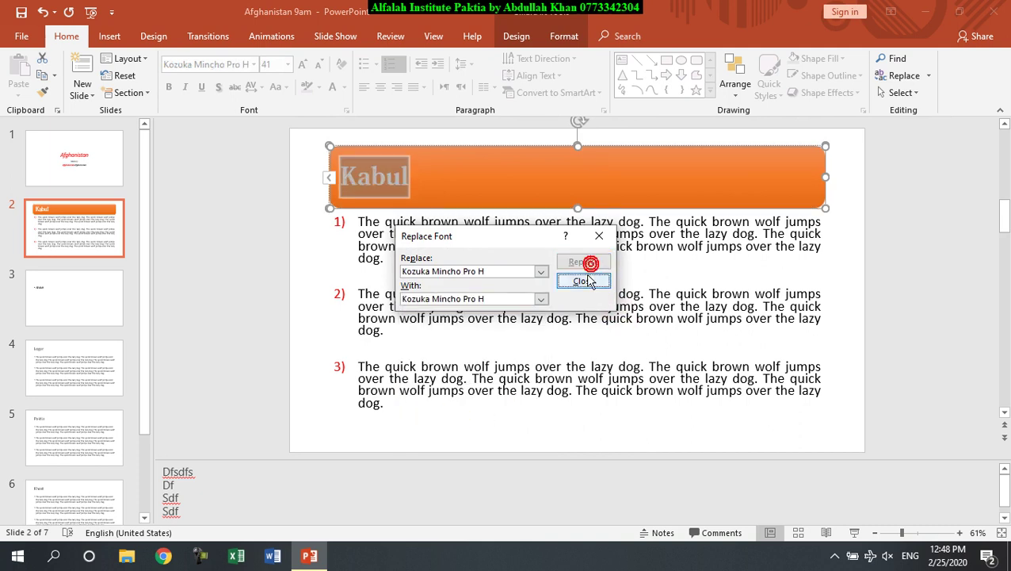
click(600, 237)
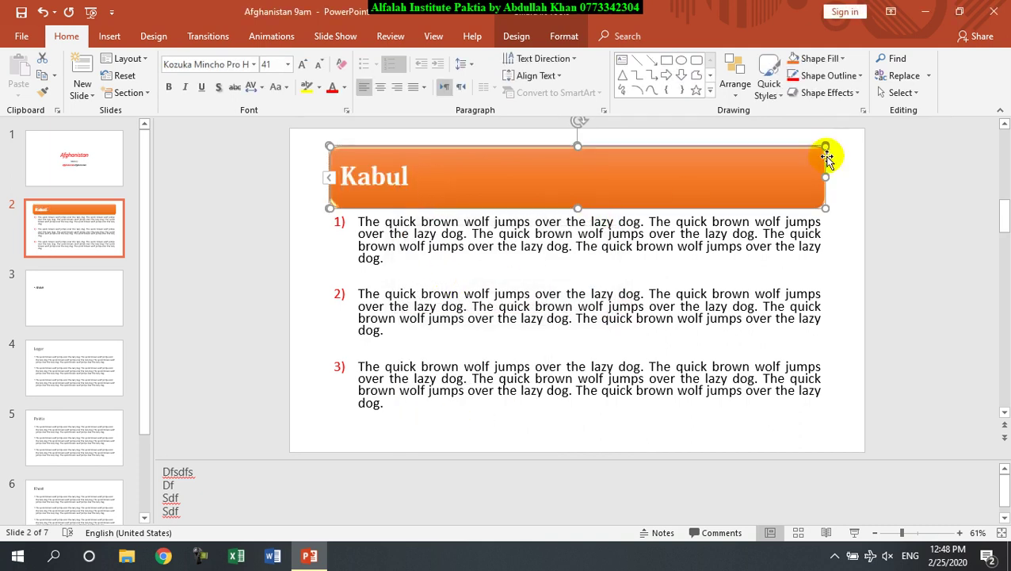
click(902, 92)
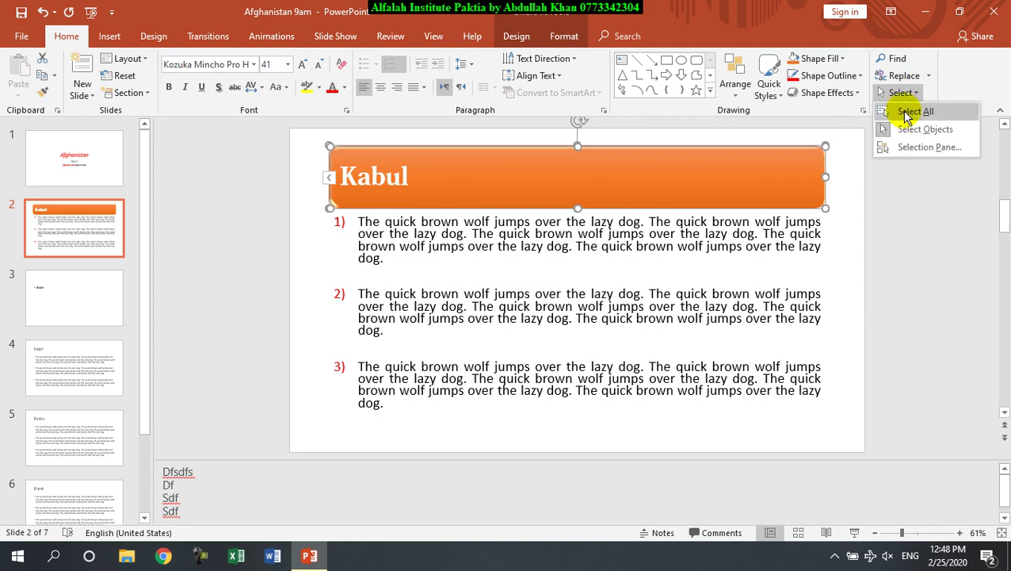
Select all the body text, then switch to Select Objects and pick the title and body box
click(526, 291)
click(636, 243)
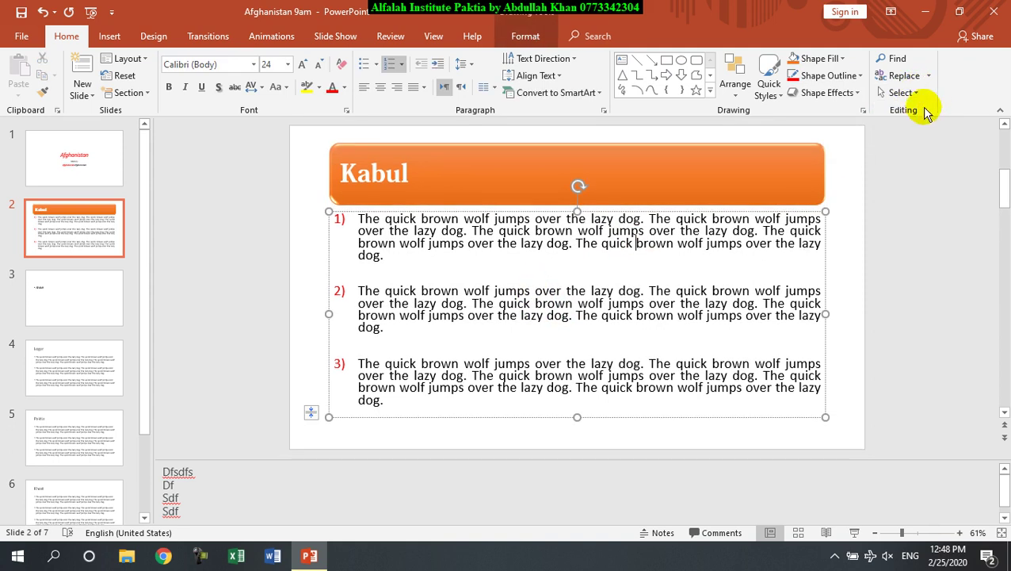
click(904, 93)
click(912, 107)
click(910, 94)
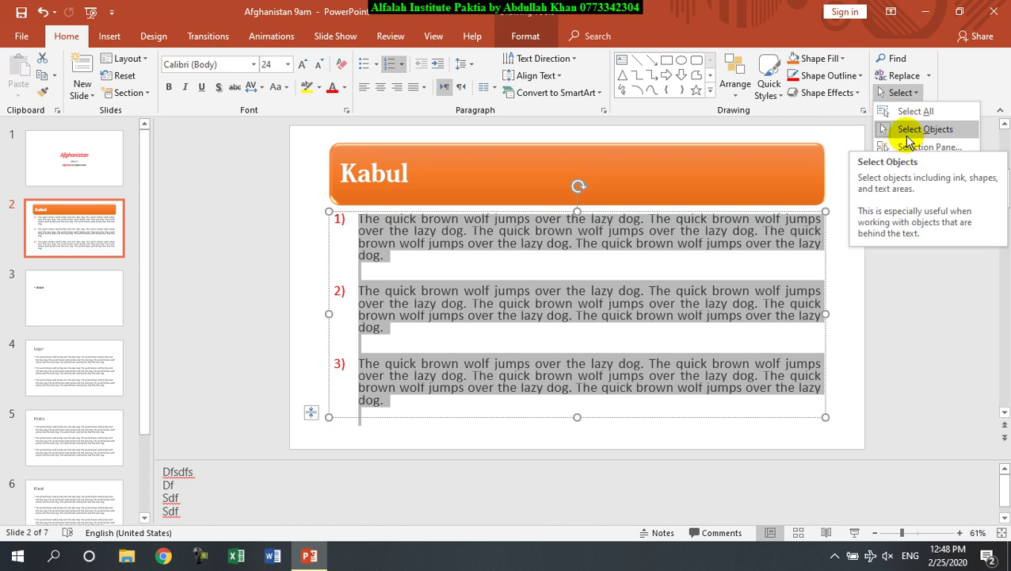
click(907, 135)
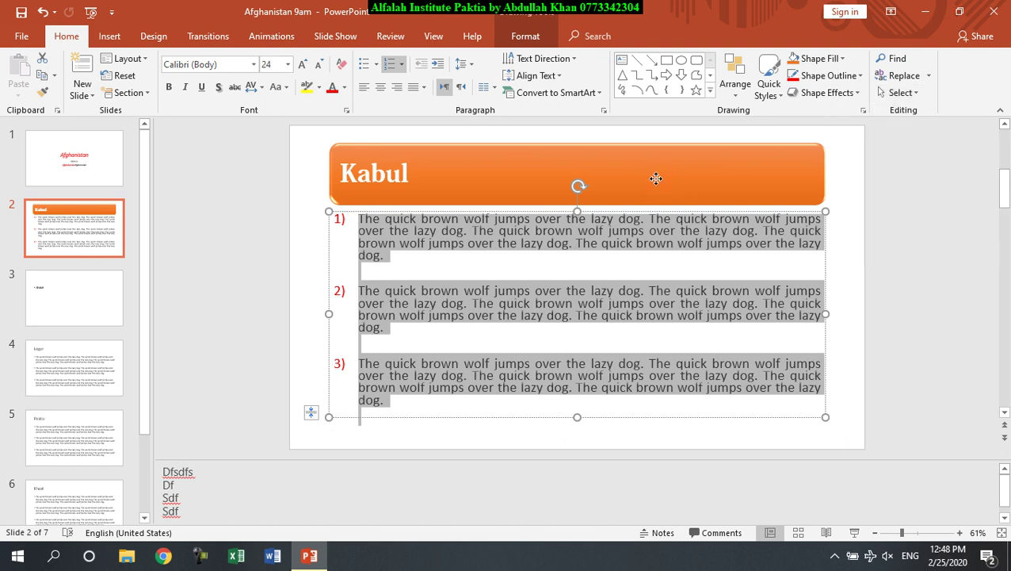
click(656, 178)
click(678, 225)
In the Selection Pane, hide and then re-show the numbered body text placeholder
click(902, 92)
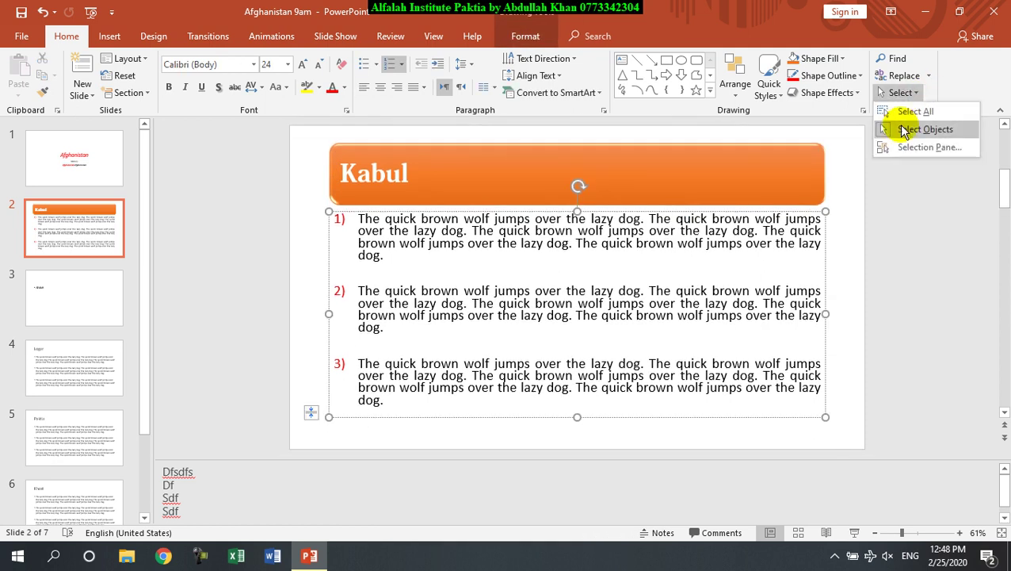
click(907, 148)
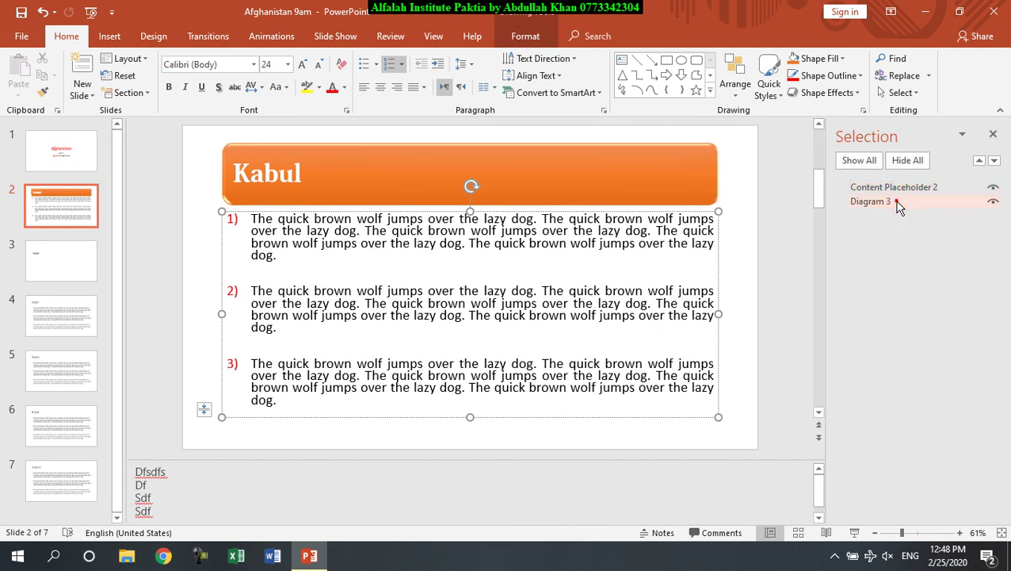
click(898, 203)
click(982, 188)
click(993, 187)
click(993, 190)
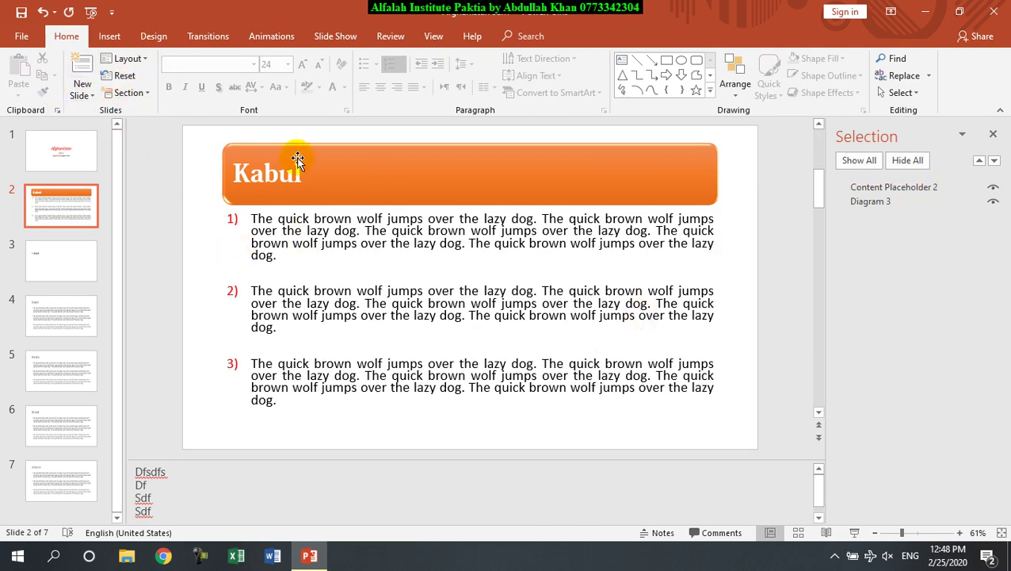
Keep the body text horizontal, then close Afghanistan 9am.pptx to bring up the save prompt
click(438, 260)
click(557, 64)
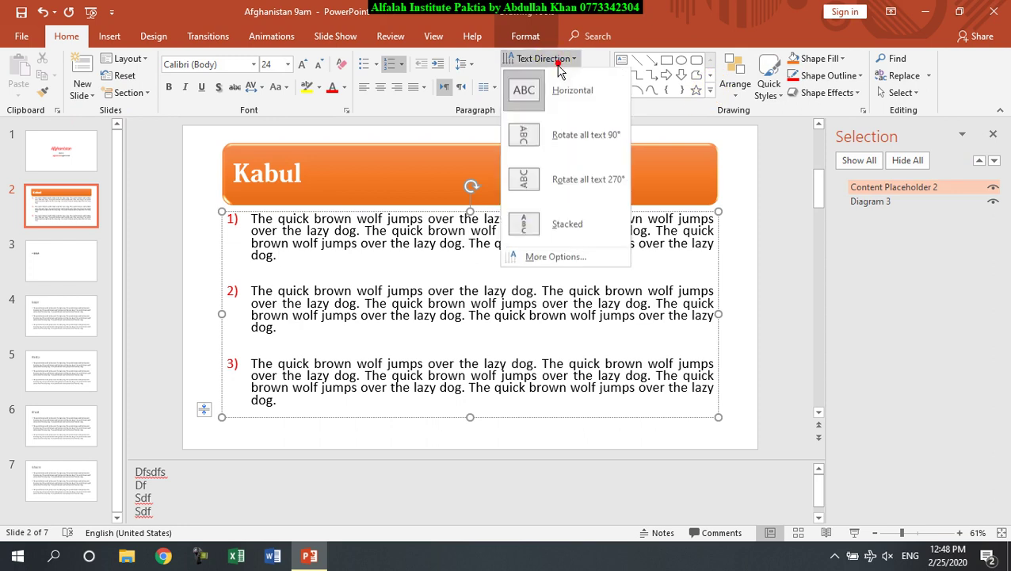
click(455, 290)
click(710, 92)
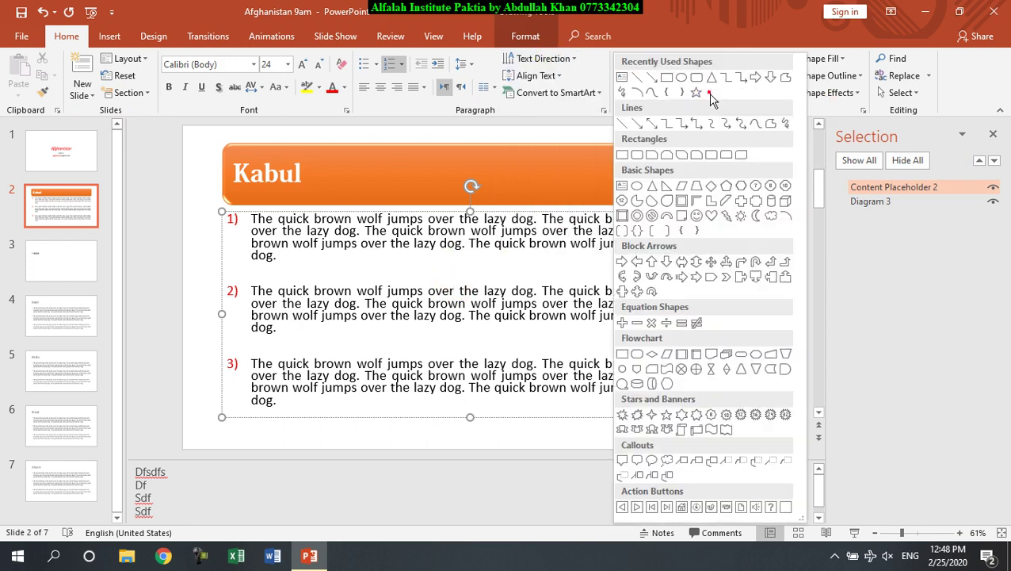
click(414, 337)
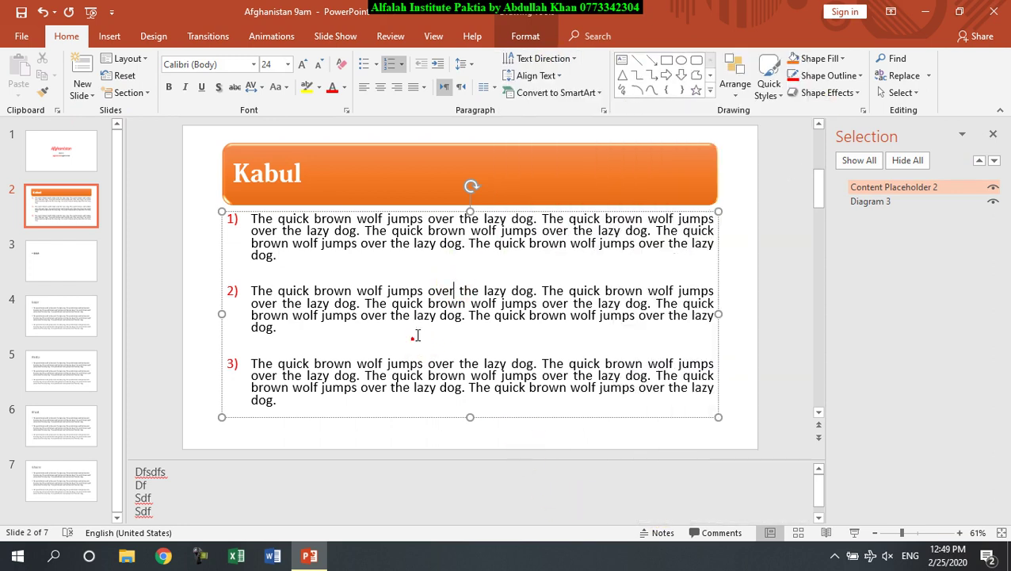
click(995, 16)
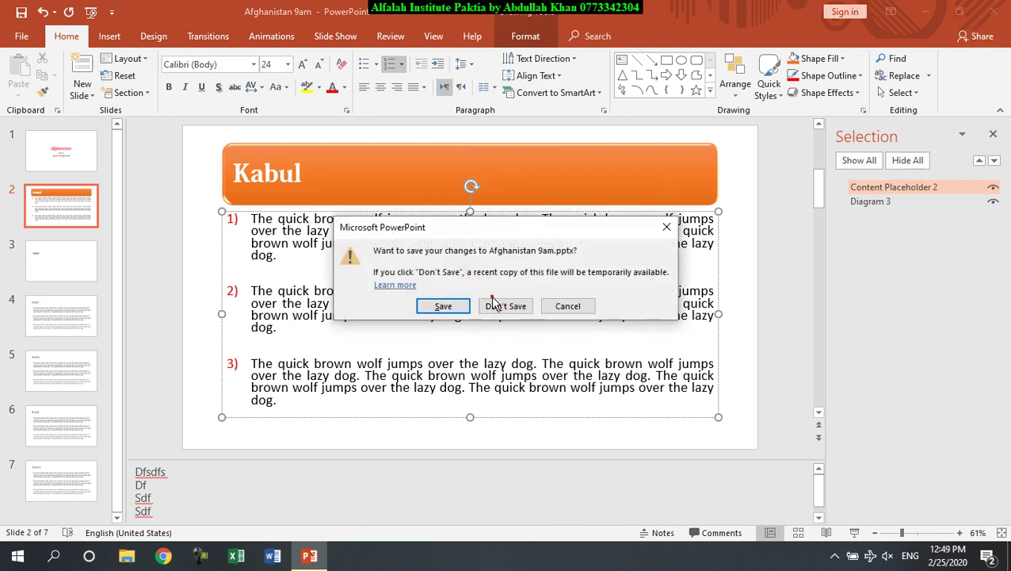